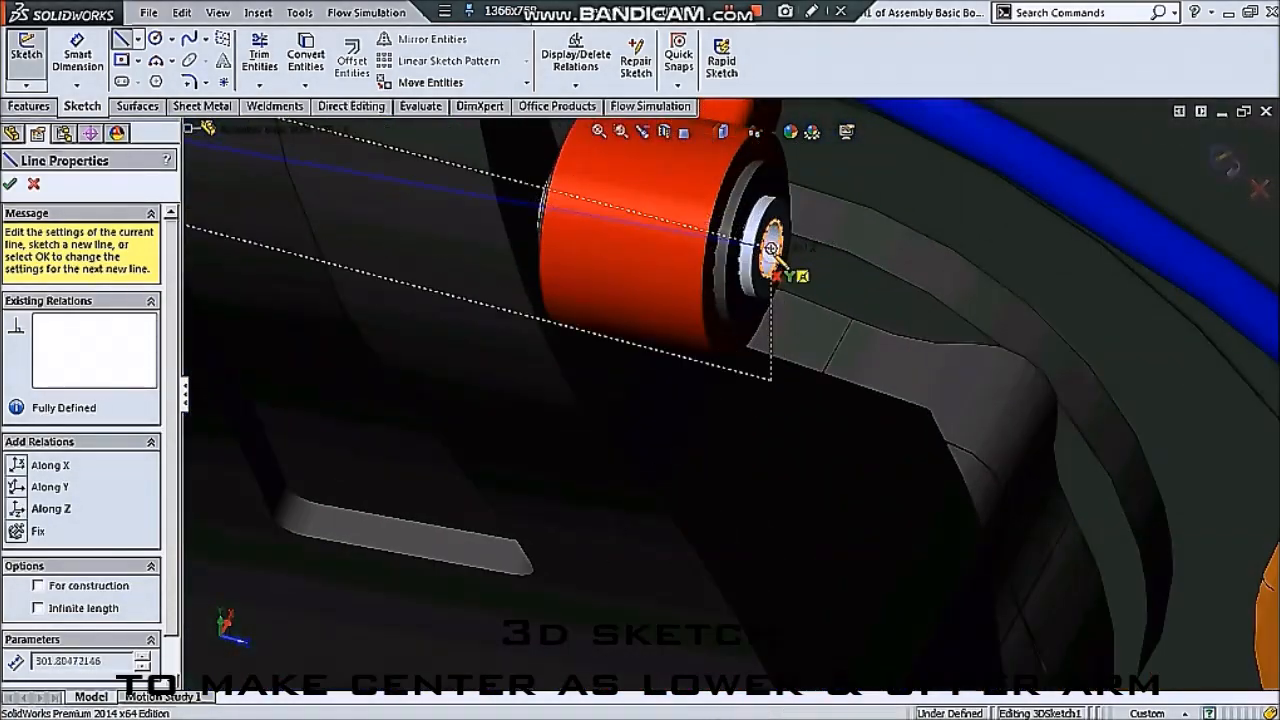
# Finish the upper arm's pivot-axis line, about 302 mm long, and draw another 3D-sketch line joining the centres of the lower arm's two mounts
pyautogui.scroll(10, 772, 248)
pyautogui.press('Escape')
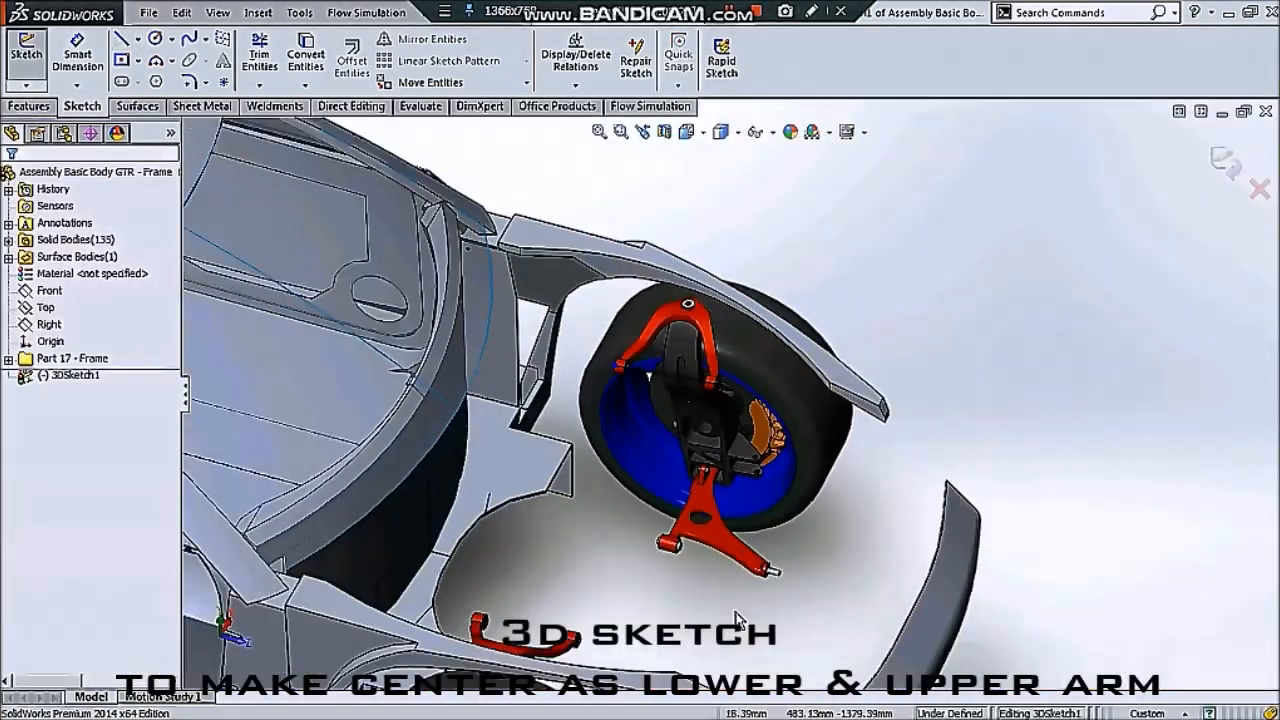
pyautogui.scroll(-3, 790, 590)
pyautogui.press('l')
pyautogui.scroll(-5, 848, 578)
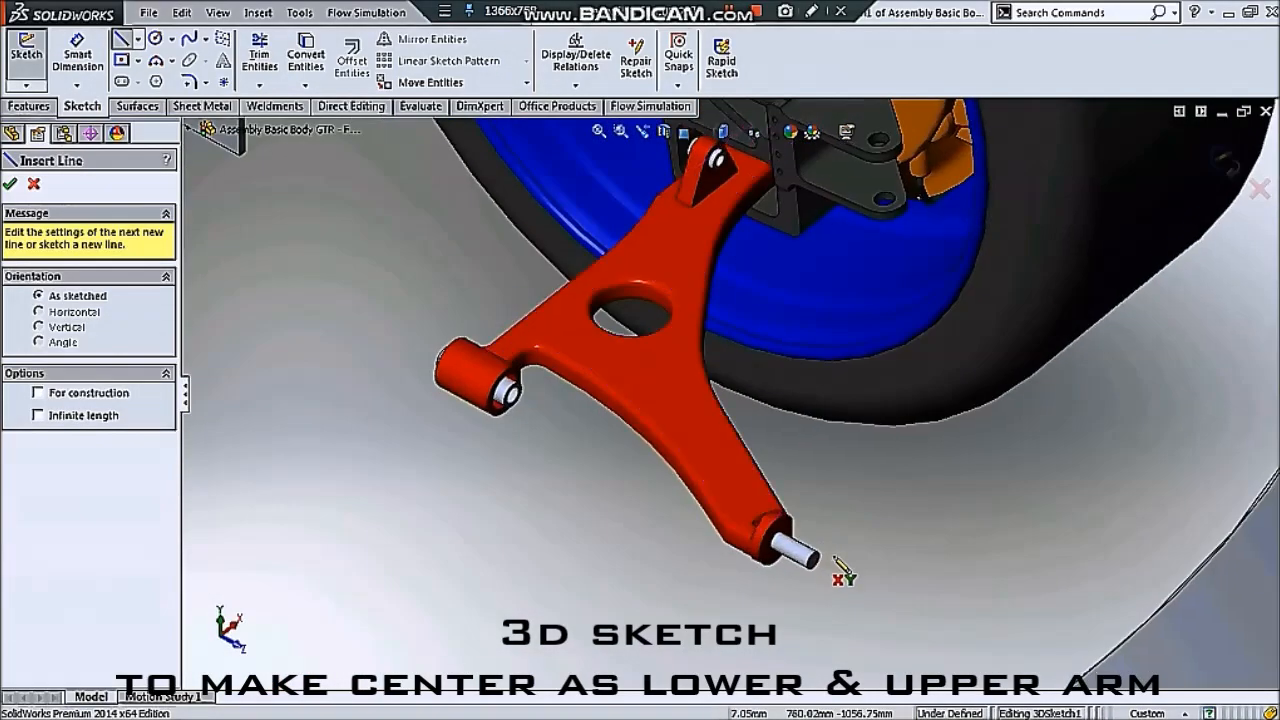
pyautogui.scroll(-3, 822, 575)
pyautogui.click(838, 549)
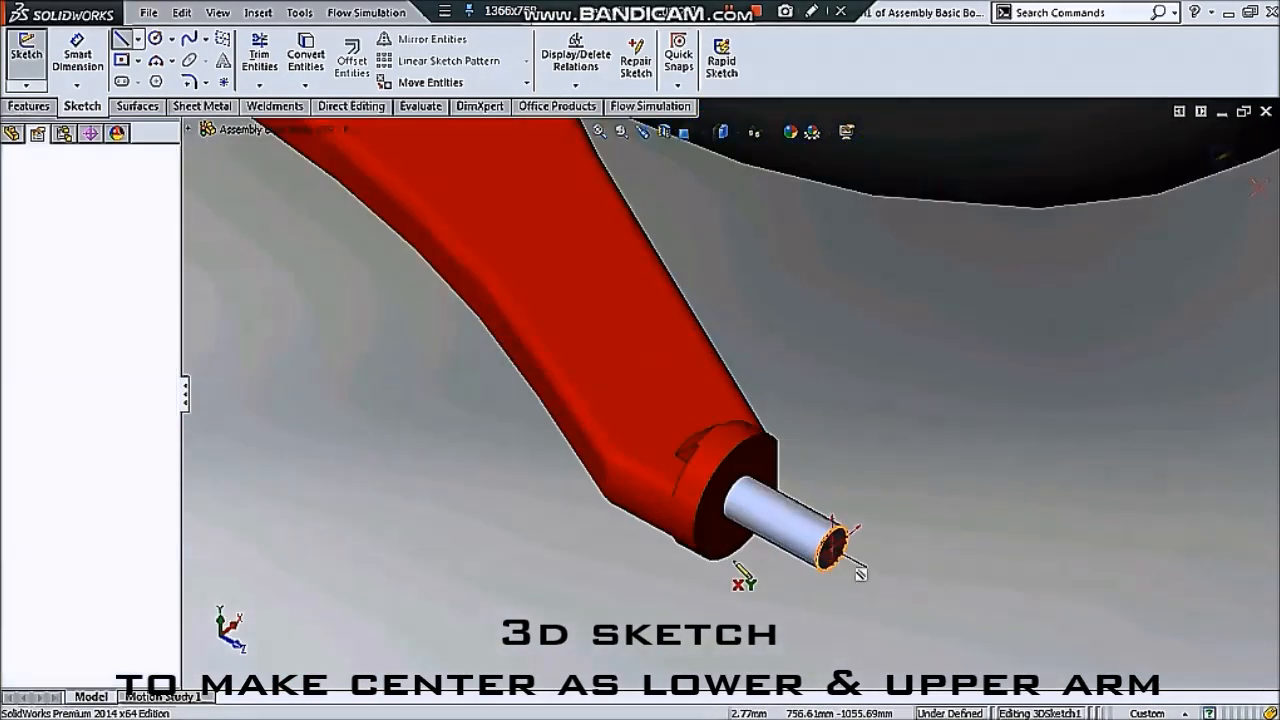
pyautogui.scroll(5, 637, 542)
pyautogui.moveTo(446, 290); pyautogui.dragTo(415, 355, button='middle')
pyautogui.scroll(-3, 410, 345)
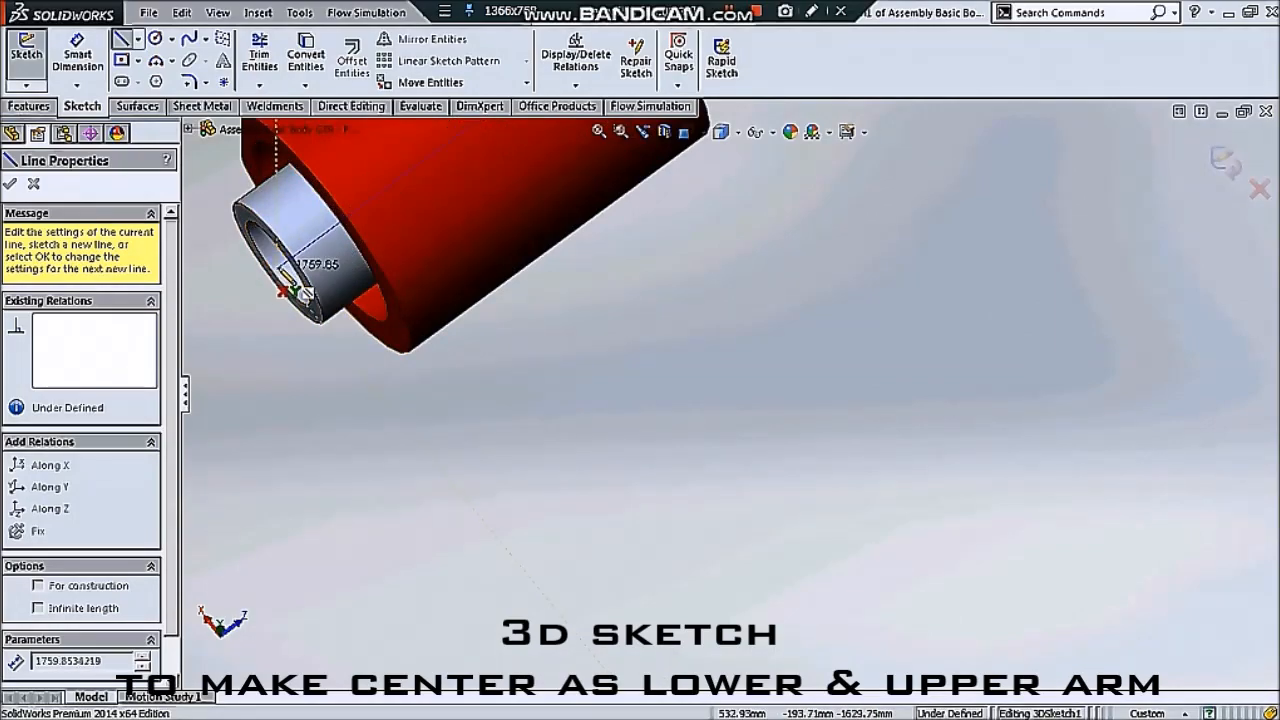
pyautogui.press('Escape')
# Check the axis lines on the upper and lower arms and exit the 3D sketch
pyautogui.scroll(10, 497, 380)
pyautogui.moveTo(465, 300); pyautogui.dragTo(750, 142, button='middle')
pyautogui.scroll(-4, 675, 298)
pyautogui.scroll(-3, 638, 358)
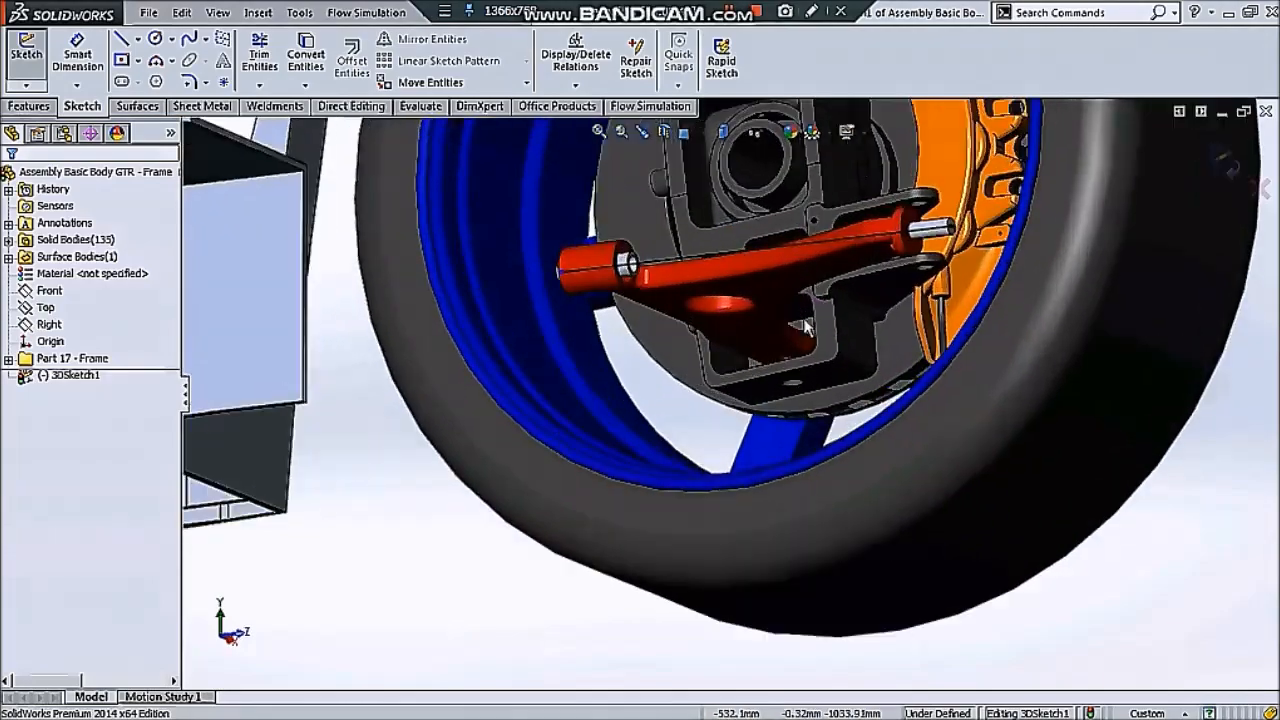
pyautogui.scroll(6, 697, 358)
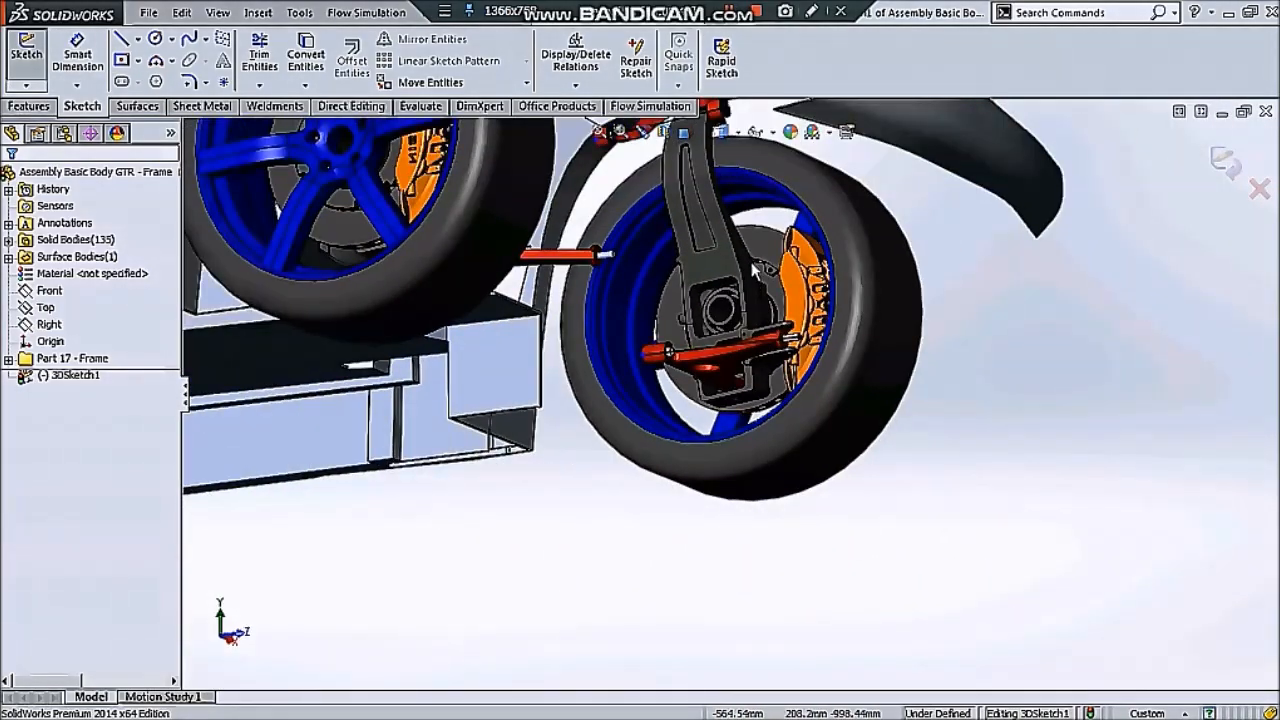
pyautogui.moveTo(750, 372); pyautogui.dragTo(740, 490, button='middle')
pyautogui.scroll(-4, 697, 243)
pyautogui.moveTo(702, 275); pyautogui.dragTo(704, 340, button='middle')
pyautogui.click(1225, 161)
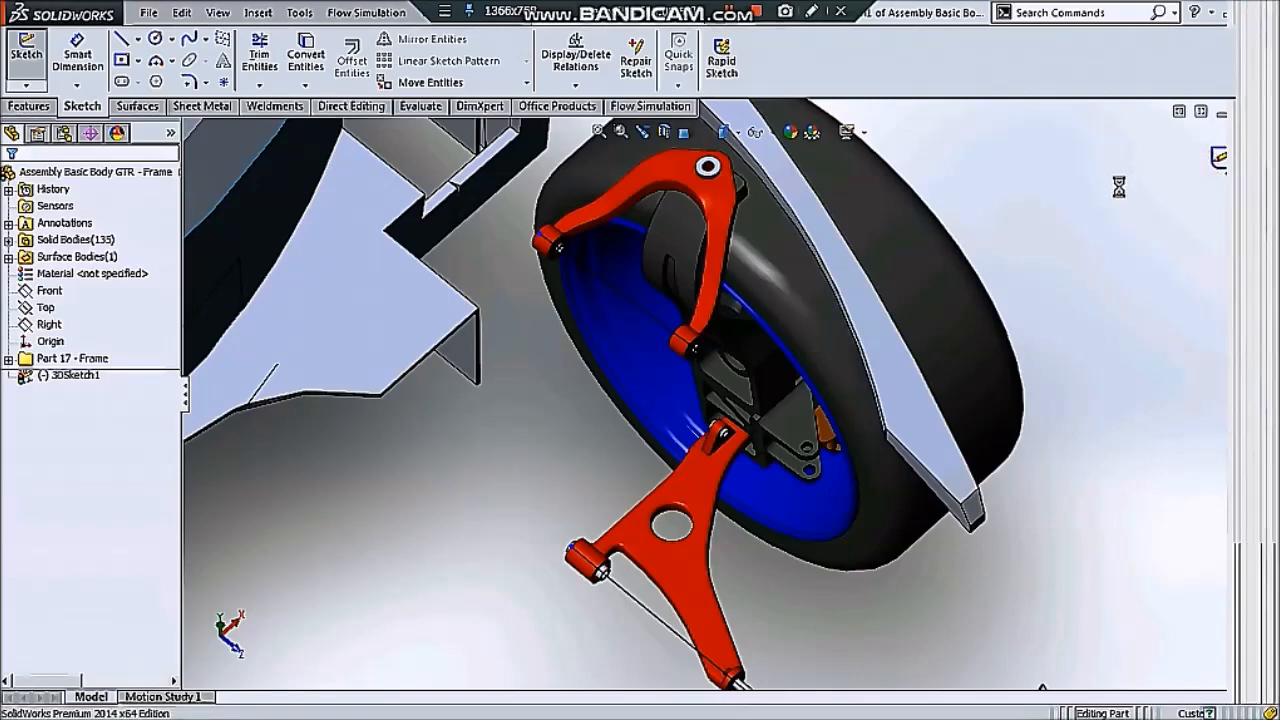
# Delete the solid bodies of one front wheel assembly: knuckle, tire, brake, lower arm and upper arm
pyautogui.scroll(4, 715, 385)
pyautogui.moveTo(705, 370); pyautogui.dragTo(790, 290, button='middle')
pyautogui.scroll(-3, 800, 250)
pyautogui.click(29, 106)
pyautogui.click(1274, 60)
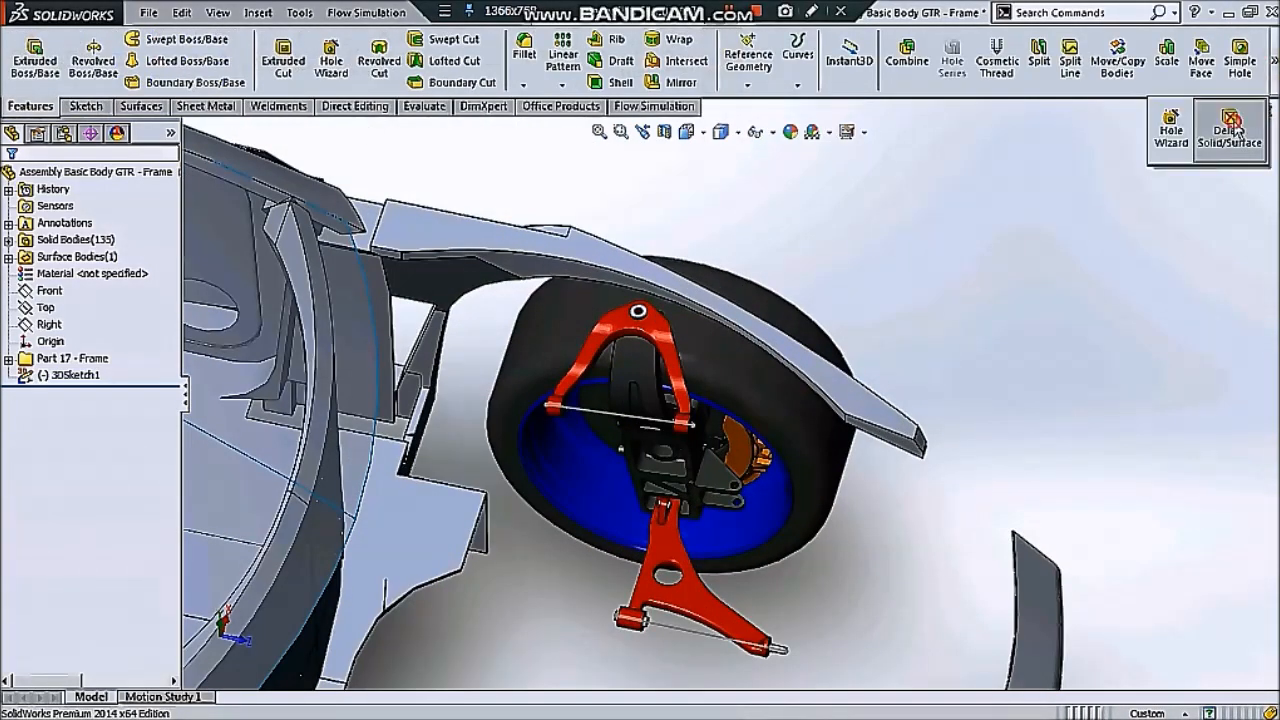
pyautogui.moveTo(450, 200); pyautogui.dragTo(883, 640)
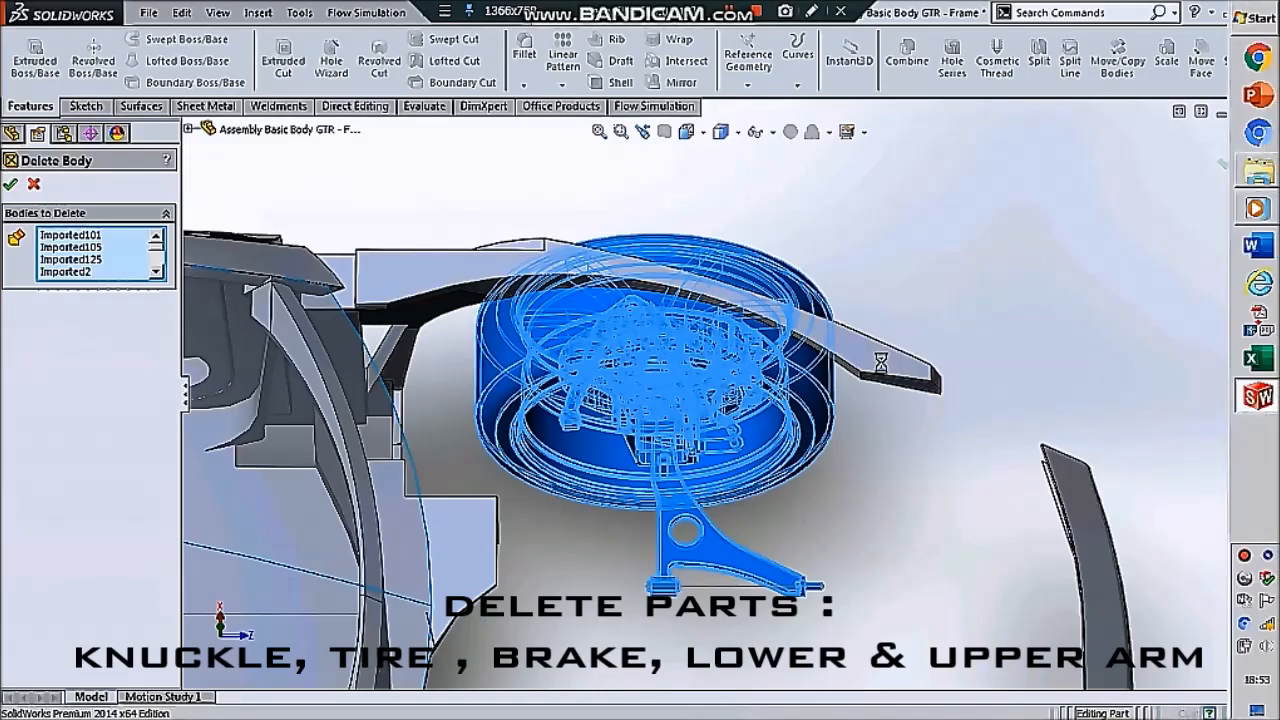
pyautogui.rightClick(700, 206)
# Open the Knuckle part file
pyautogui.scroll(5, 774, 416)
pyautogui.moveTo(747, 432); pyautogui.dragTo(482, 335, button='middle')
pyautogui.scroll(3, 683, 460)
pyautogui.scroll(-3, 640, 400)
pyautogui.moveTo(480, 420); pyautogui.dragTo(930, 256, button='middle')
pyautogui.click(149, 14)
pyautogui.click(181, 71)
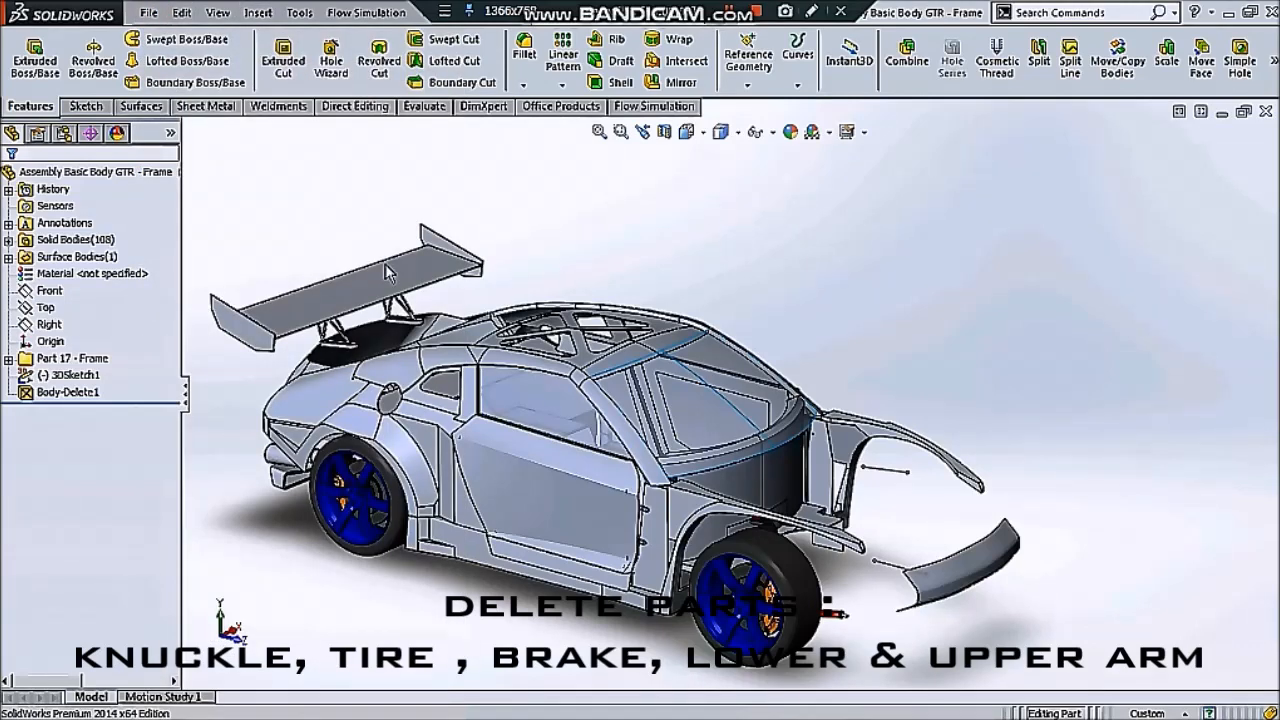
pyautogui.click(578, 301)
pyautogui.click(985, 618)
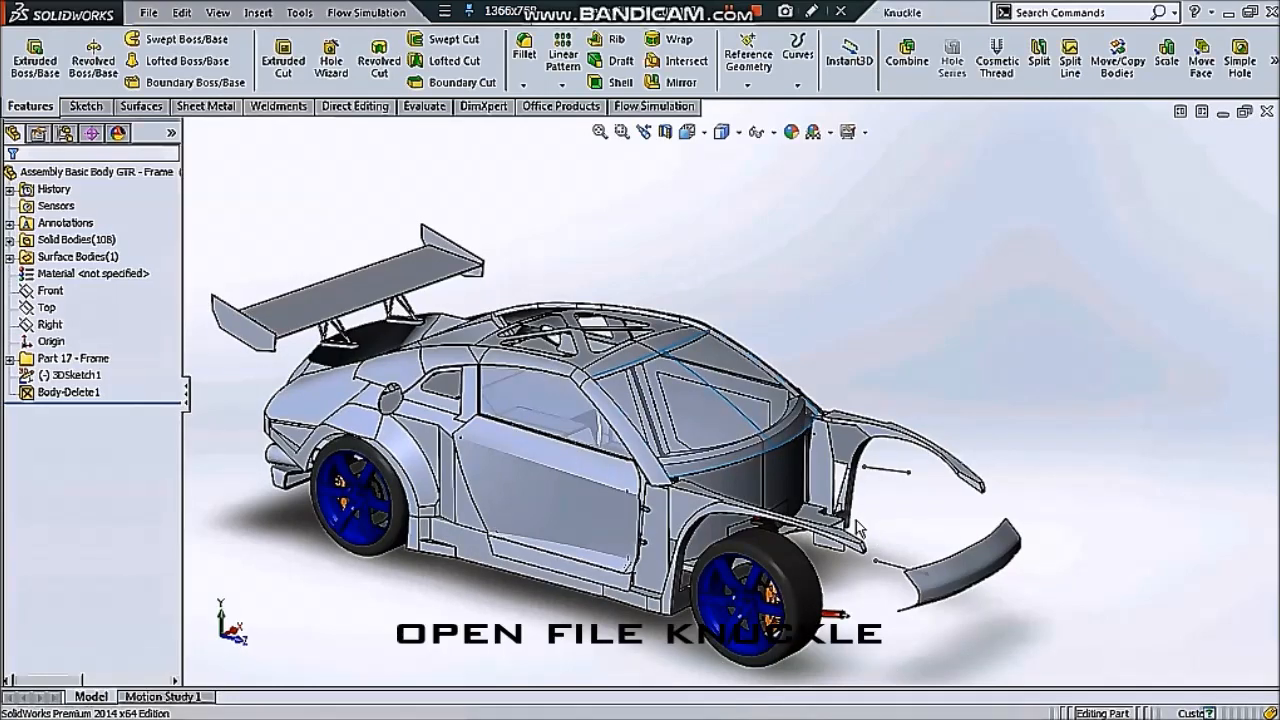
# Start a 3D sketch and draw a line from the centre of the upper arm's ball-joint hole to the hole's underside
pyautogui.moveTo(730, 368); pyautogui.dragTo(887, 423, button='middle')
pyautogui.scroll(-10, 886, 422)
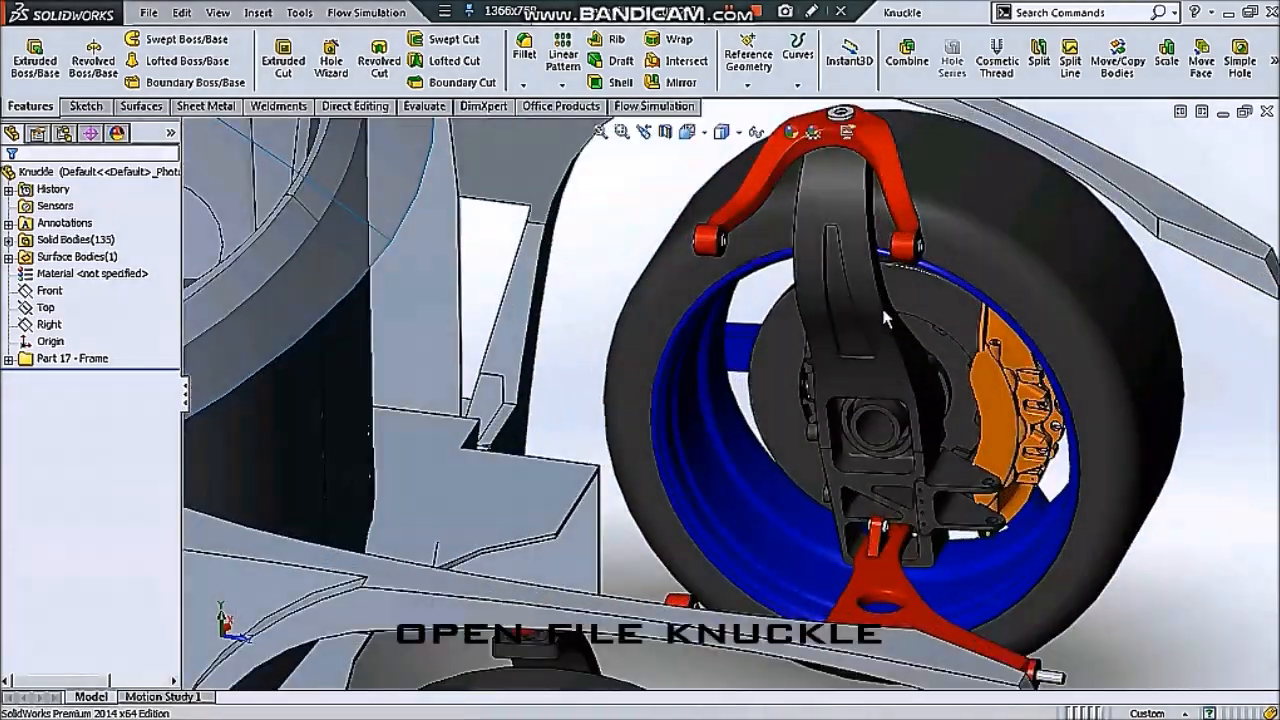
pyautogui.scroll(-6, 858, 142)
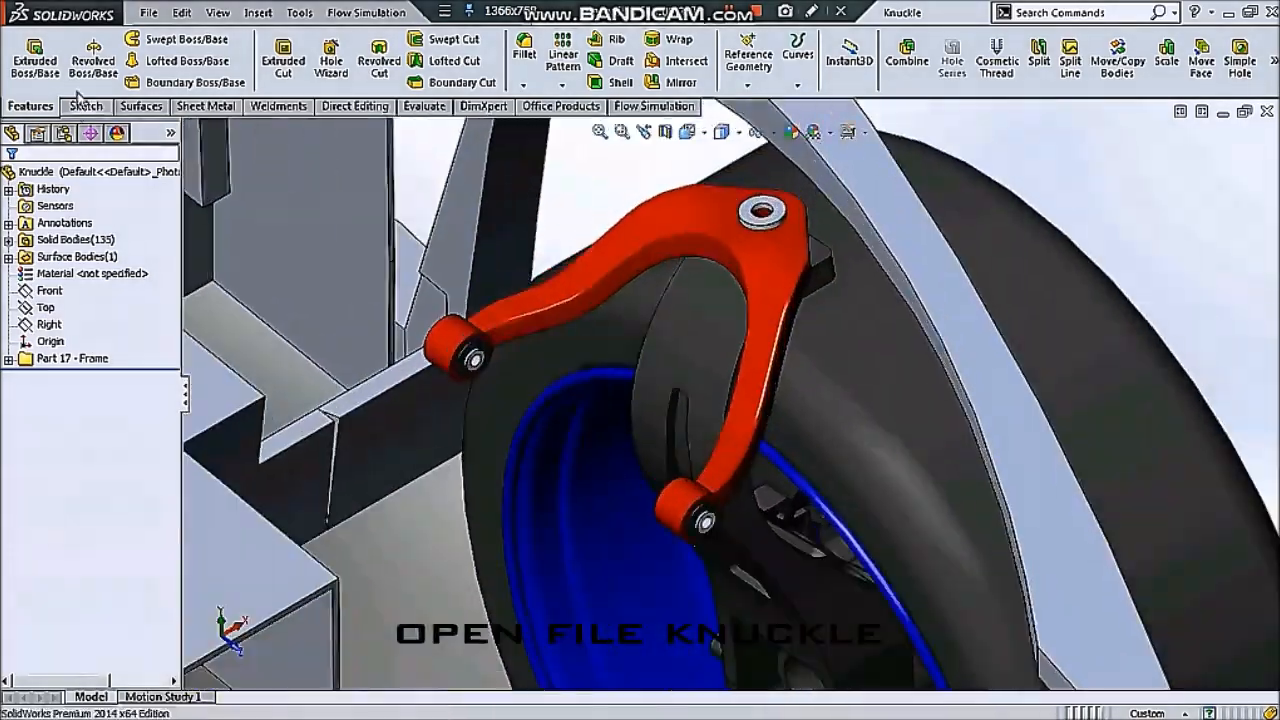
pyautogui.click(86, 106)
pyautogui.click(26, 85)
pyautogui.click(44, 122)
pyautogui.click(121, 38)
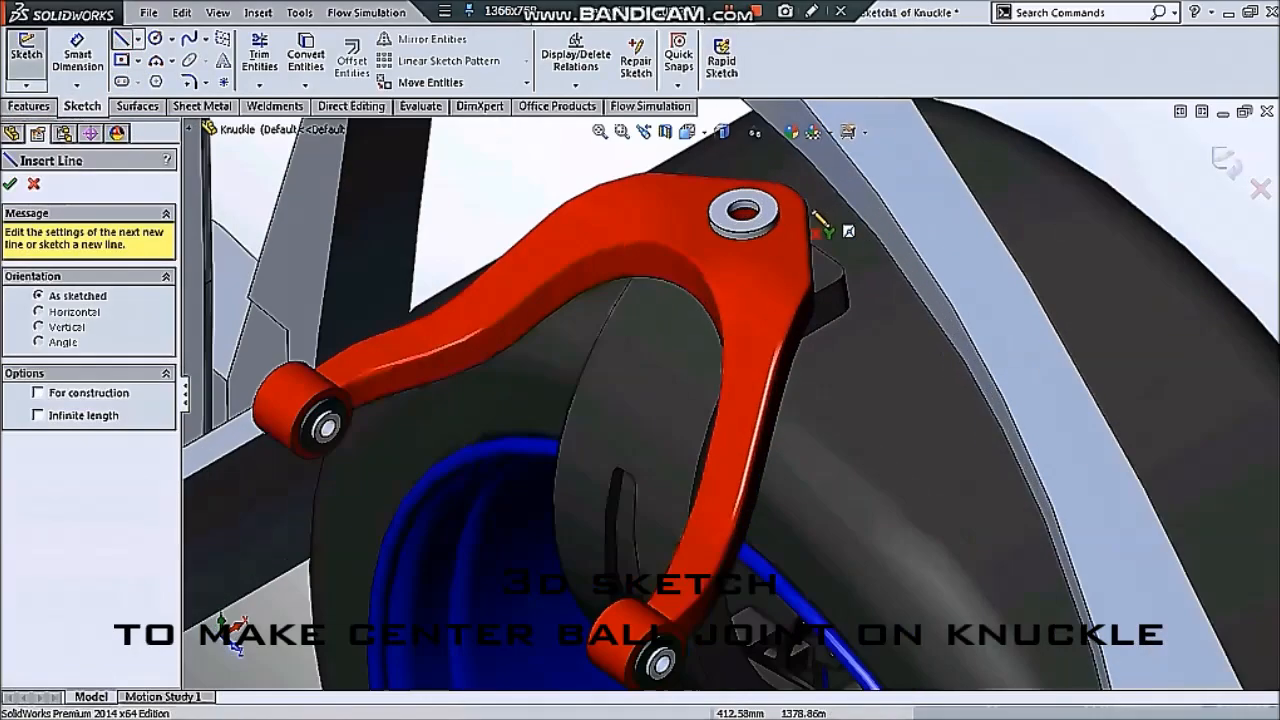
pyautogui.scroll(-6, 708, 228)
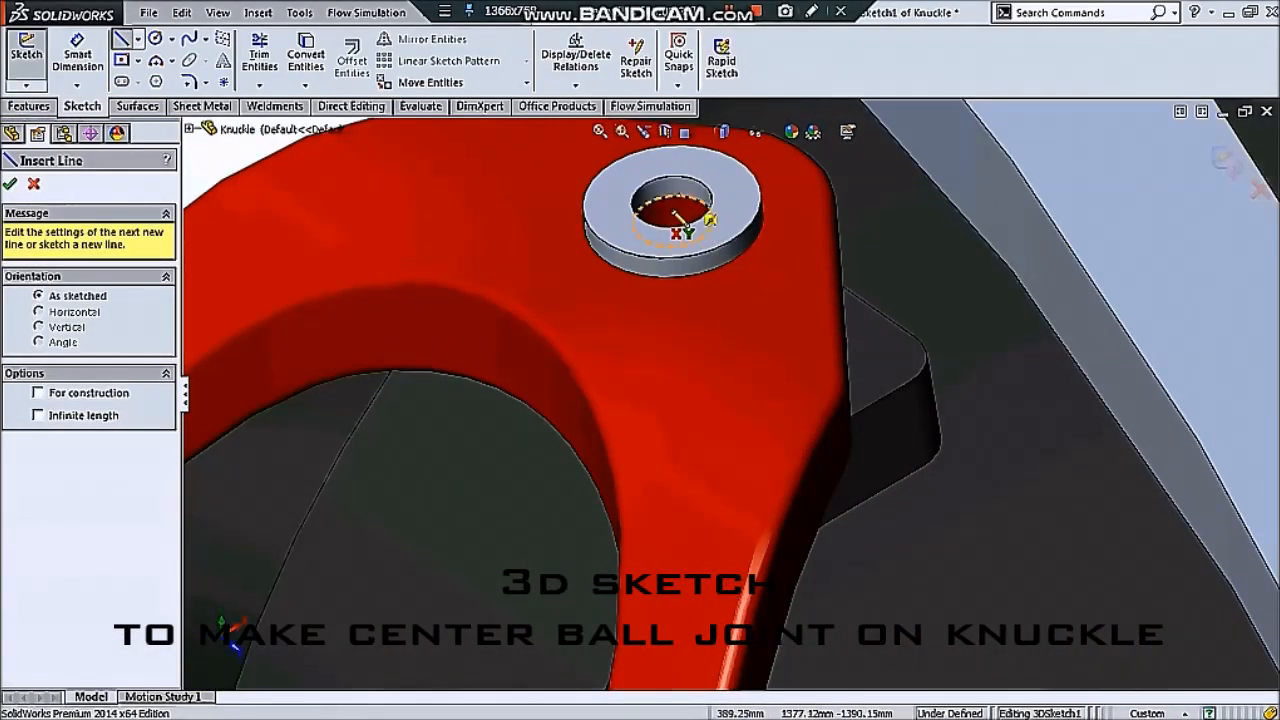
pyautogui.click(675, 221)
pyautogui.moveTo(706, 420)
pyautogui.mouseDown(button='middle')
pyautogui.moveTo(783, 214)
pyautogui.moveTo(781, 166)
pyautogui.moveTo(737, 177)
pyautogui.moveTo(757, 211)
pyautogui.mouseUp(button='middle')
pyautogui.scroll(-3, 694, 338)
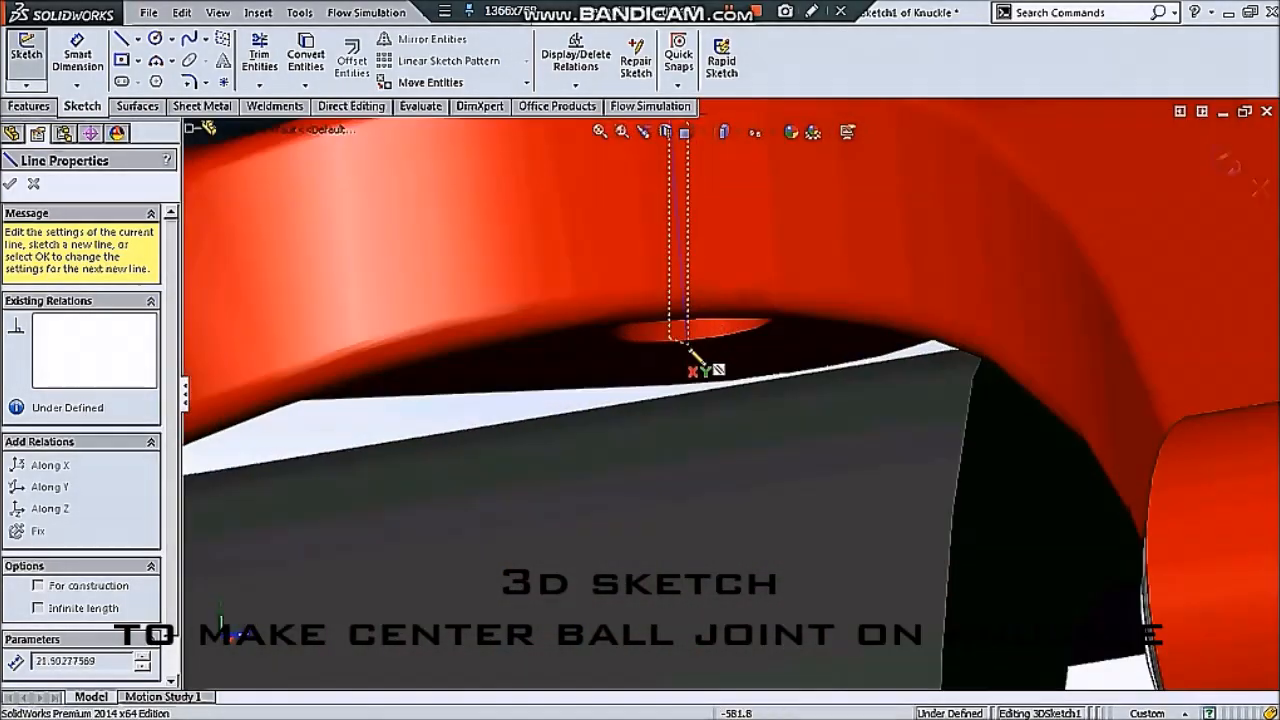
pyautogui.click(688, 329)
pyautogui.press('Escape')
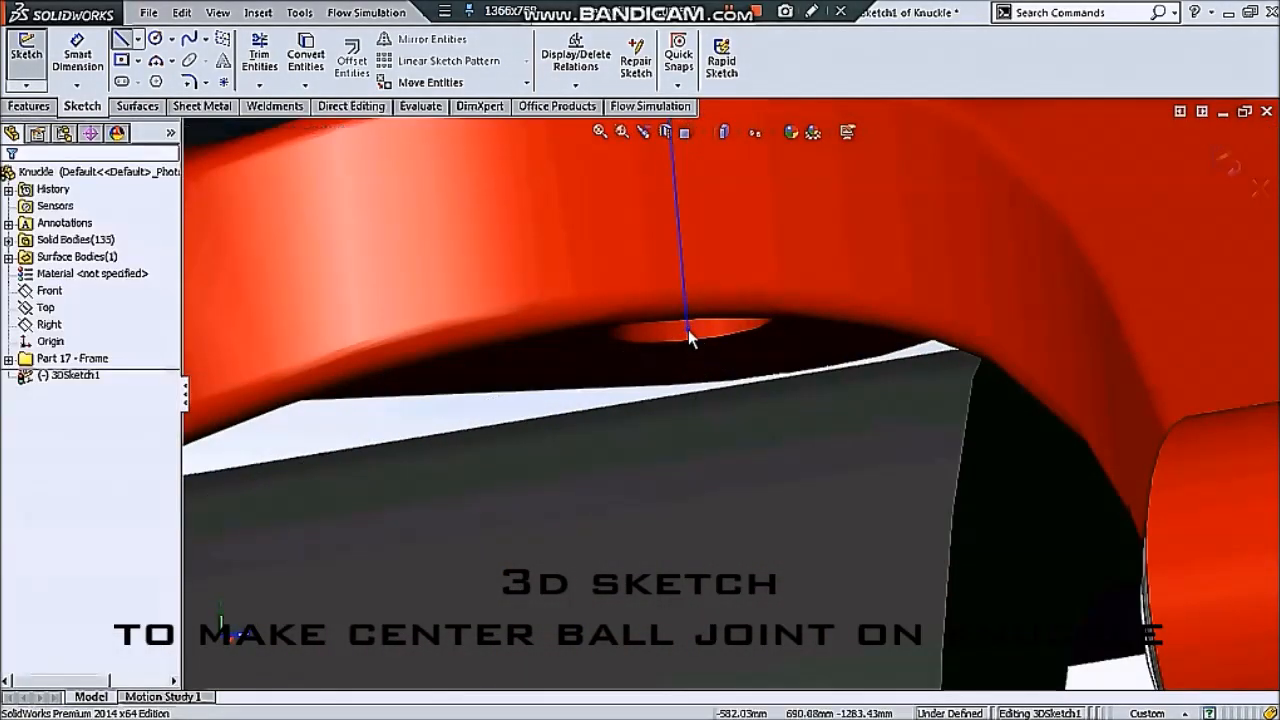
# Constrain the line's lower endpoint to the hole under the upper arm, including a concentric relation with its edge
pyautogui.click(688, 329)
pyautogui.keyDown('ctrl'); pyautogui.click(668, 343); pyautogui.keyUp('ctrl')
pyautogui.click(718, 264)
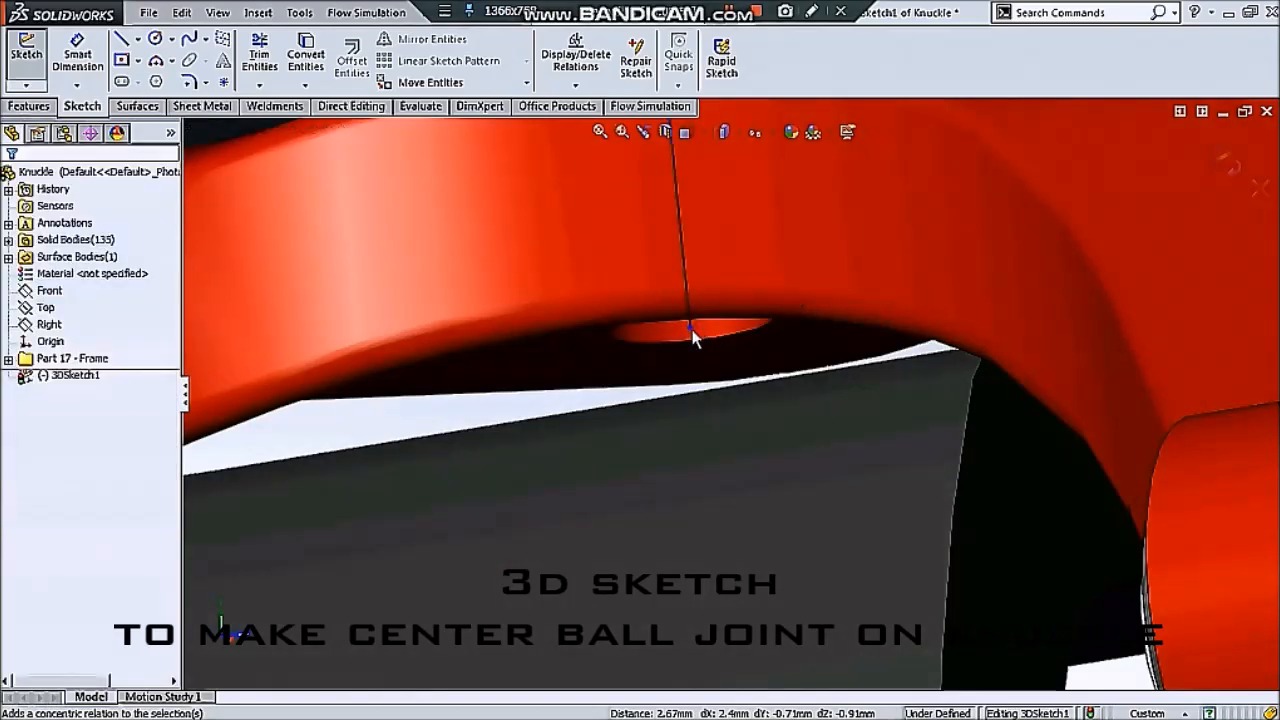
pyautogui.click(689, 330)
pyautogui.keyDown('ctrl'); pyautogui.click(674, 346); pyautogui.keyUp('ctrl')
pyautogui.click(727, 271)
# Add a relation tying the line's other endpoint to the upper arm's ball-joint hole
pyautogui.scroll(3, 727, 272)
pyautogui.moveTo(724, 300); pyautogui.dragTo(708, 242, button='middle')
pyautogui.click(690, 160)
pyautogui.scroll(2, 690, 225)
pyautogui.scroll(-1, 660, 214)
pyautogui.keyDown('ctrl'); pyautogui.click(589, 230); pyautogui.keyUp('ctrl')
pyautogui.click(643, 153)
# Place a sketch point at the midpoint of the upper ball-joint line
pyautogui.scroll(7, 731, 306)
pyautogui.moveTo(729, 307)
pyautogui.mouseDown(button='middle')
pyautogui.moveTo(689, 326)
pyautogui.moveTo(704, 401)
pyautogui.moveTo(737, 286)
pyautogui.moveTo(717, 367)
pyautogui.mouseUp(button='middle')
pyautogui.scroll(-6, 717, 367)
pyautogui.moveTo(701, 478); pyautogui.dragTo(665, 505, button='middle')
pyautogui.scroll(-4, 748, 352)
pyautogui.click(224, 83)
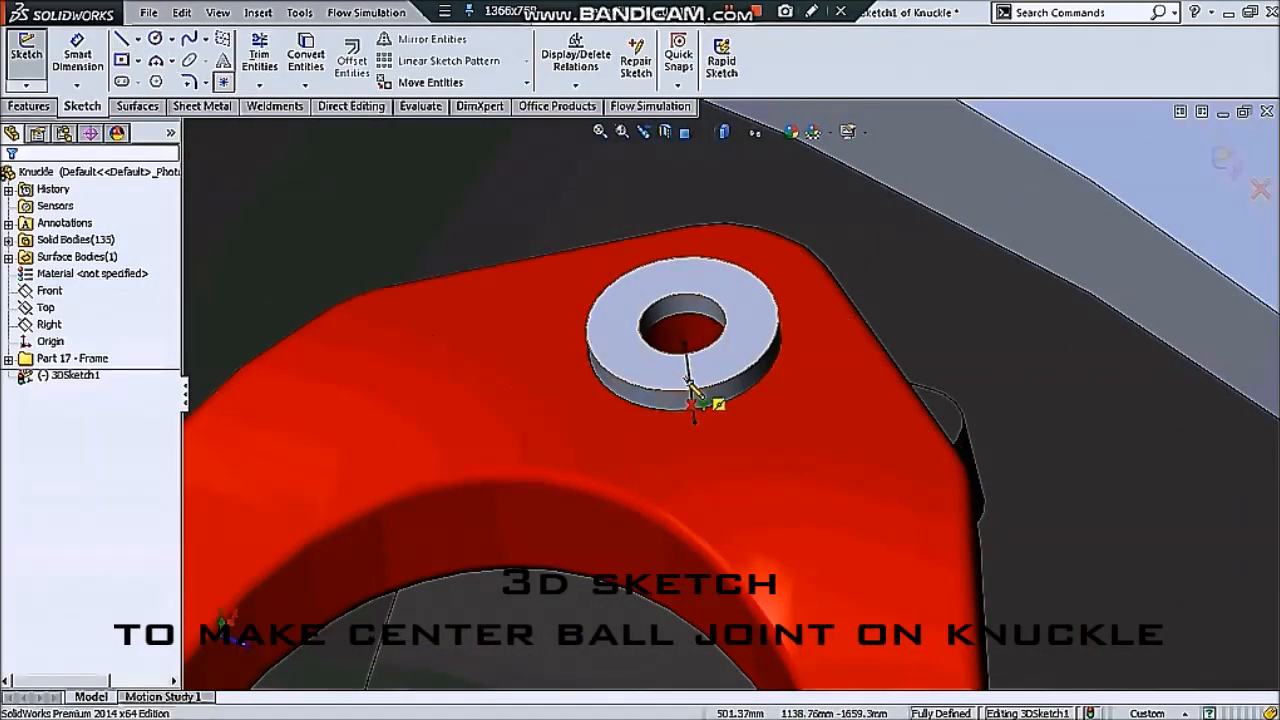
# Draw a second 3D-sketch line through the lower arm's ball-joint hole at the knuckle's base
pyautogui.scroll(9, 745, 416)
pyautogui.moveTo(749, 424); pyautogui.dragTo(741, 515, button='middle')
pyautogui.scroll(-4, 742, 522)
pyautogui.scroll(-5, 803, 565)
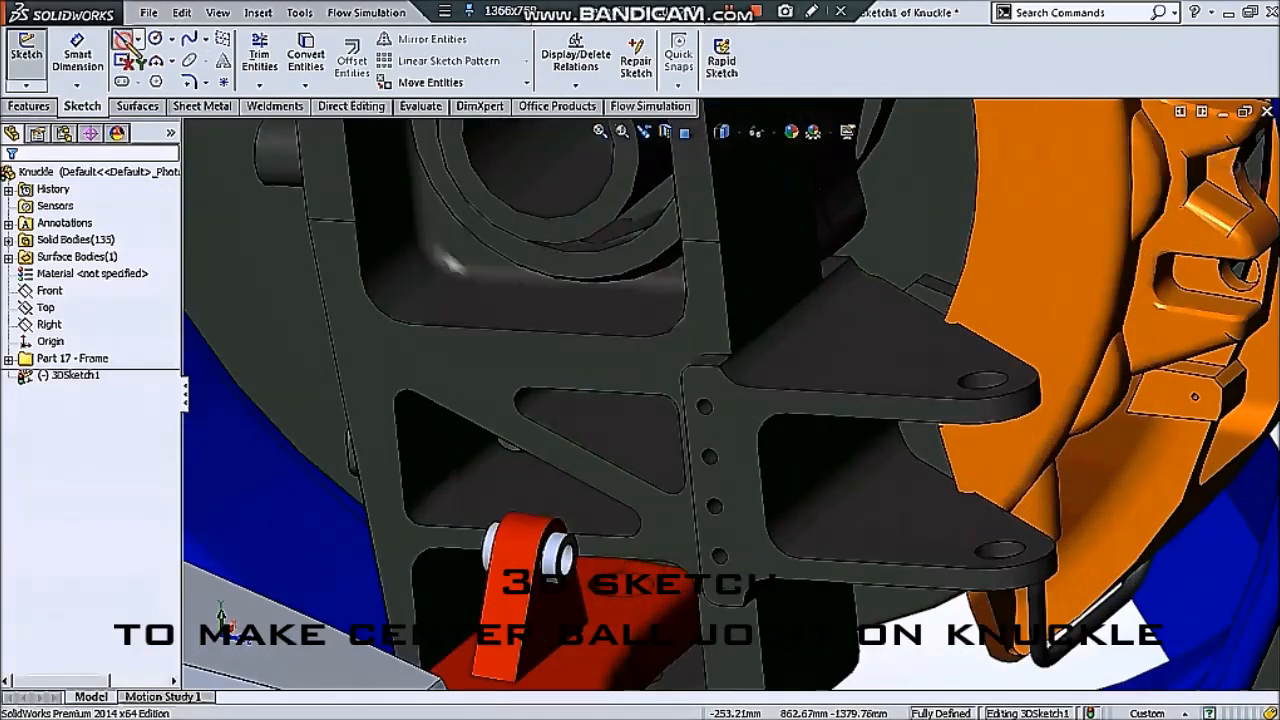
pyautogui.click(122, 39)
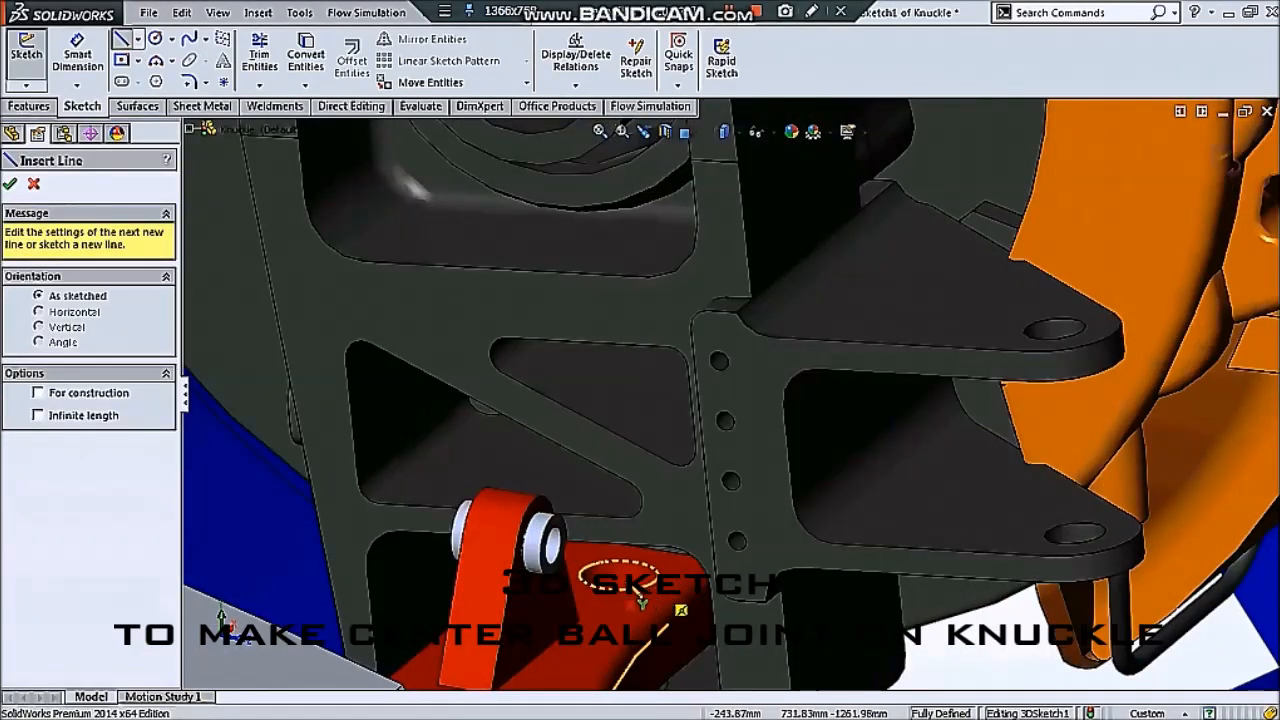
pyautogui.click(637, 624)
pyautogui.scroll(2, 655, 635)
pyautogui.moveTo(661, 643); pyautogui.dragTo(679, 623, button='middle')
pyautogui.scroll(1, 655, 616)
pyautogui.scroll(-2, 678, 620)
pyautogui.click(640, 592)
pyautogui.press('Escape')
# Try to relate the lower ball-joint line's endpoint to the hole edge
pyautogui.scroll(-4, 628, 592)
pyautogui.click(647, 580)
pyautogui.keyDown('ctrl'); pyautogui.click(600, 617); pyautogui.keyUp('ctrl')
pyautogui.click(652, 601)
pyautogui.press('Delete')
pyautogui.click(633, 395)
pyautogui.press('Delete')
# Constrain the lower ball-joint line's endpoints with on-plane relations to the lower arm's faces
pyautogui.click(635, 600)
pyautogui.keyDown('ctrl'); pyautogui.click(727, 505); pyautogui.keyUp('ctrl')
pyautogui.click(712, 478)
pyautogui.scroll(2, 686, 455)
pyautogui.moveTo(686, 455)
pyautogui.mouseDown(button='middle')
pyautogui.moveTo(623, 645)
pyautogui.moveTo(920, 251)
pyautogui.moveTo(866, 206)
pyautogui.mouseUp(button='middle')
pyautogui.scroll(2, 623, 645)
pyautogui.scroll(-2, 850, 210)
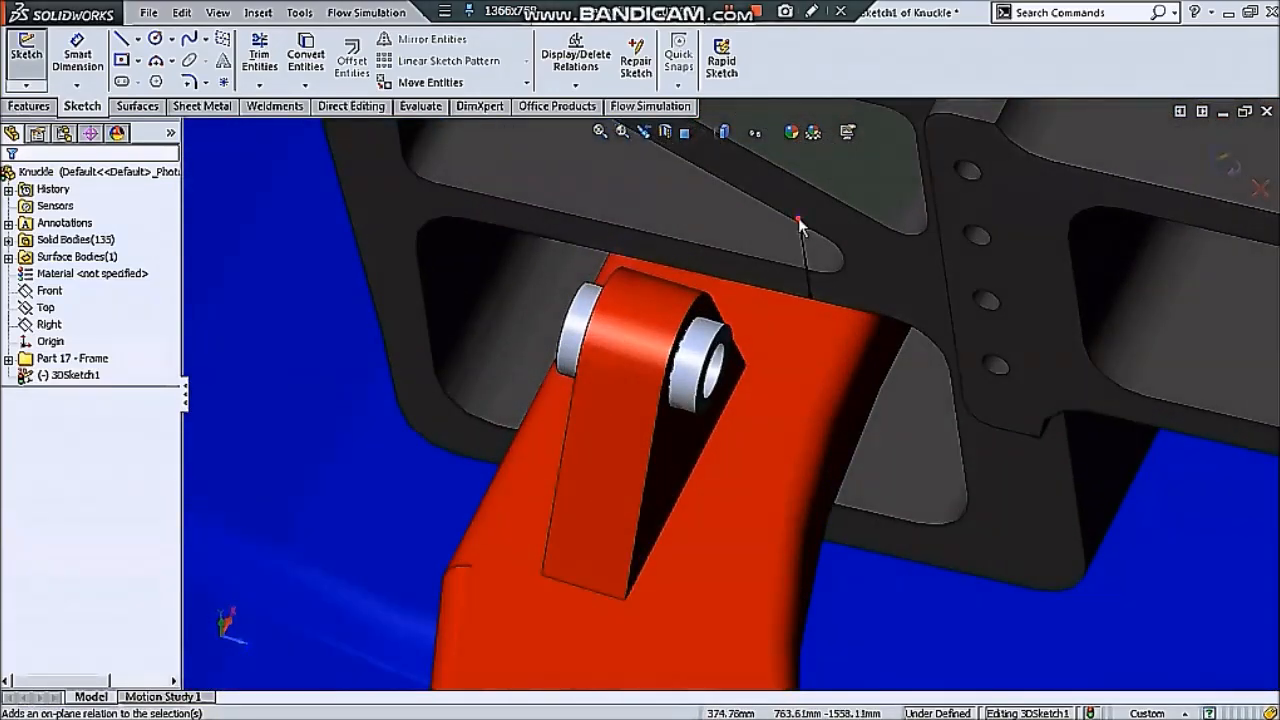
pyautogui.click(799, 221)
pyautogui.keyDown('ctrl'); pyautogui.click(774, 317); pyautogui.keyUp('ctrl')
pyautogui.click(812, 255)
pyautogui.scroll(2, 797, 382)
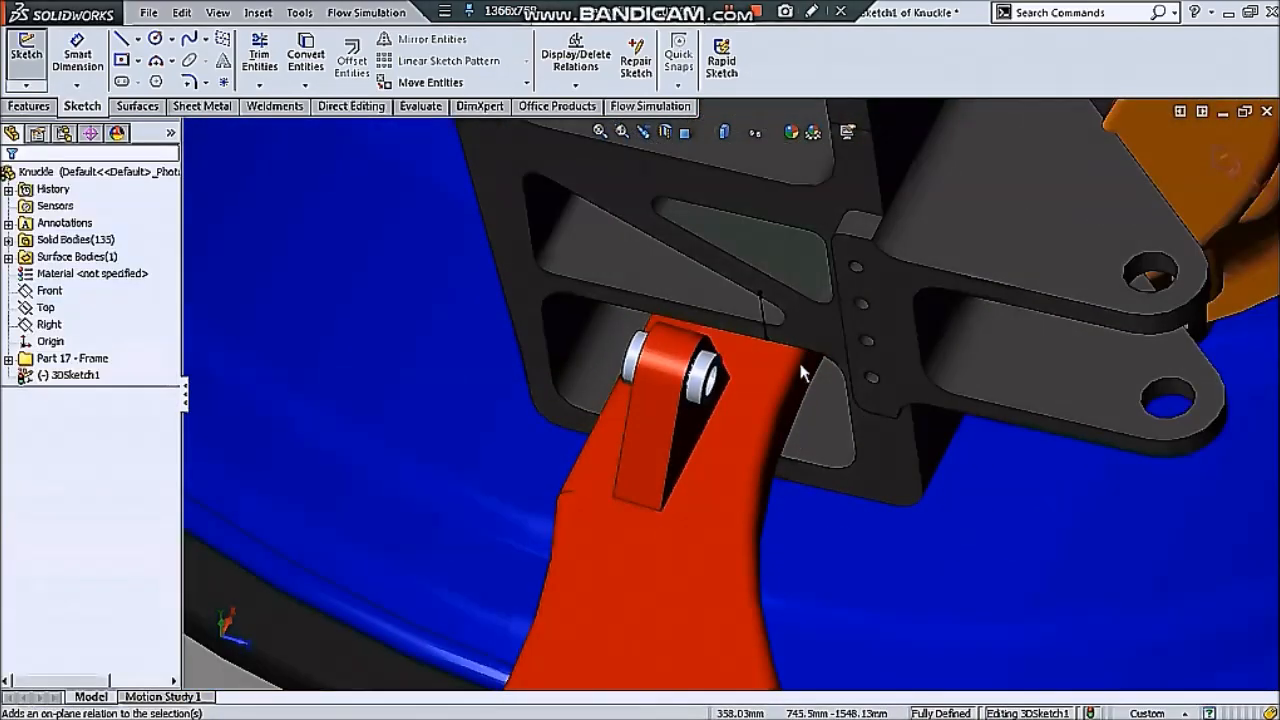
# Place a sketch point at the midpoint of the lower ball-joint line
pyautogui.moveTo(797, 382); pyautogui.dragTo(782, 484, button='middle')
pyautogui.click(223, 82)
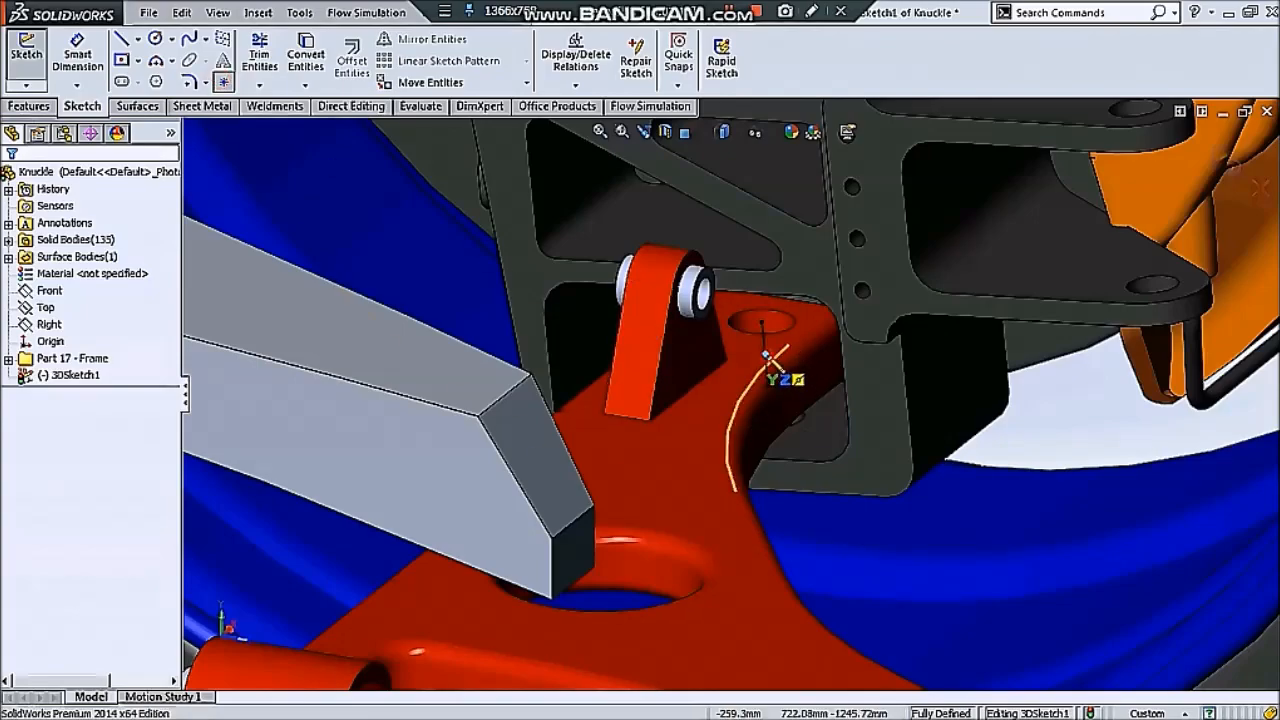
pyautogui.click(765, 355)
pyautogui.press('Escape')
# Delete every body from the part except the front knuckle and its orange brake caliper
pyautogui.scroll(4, 914, 486)
pyautogui.moveTo(905, 486); pyautogui.dragTo(758, 417, button='middle')
pyautogui.scroll(4, 780, 405)
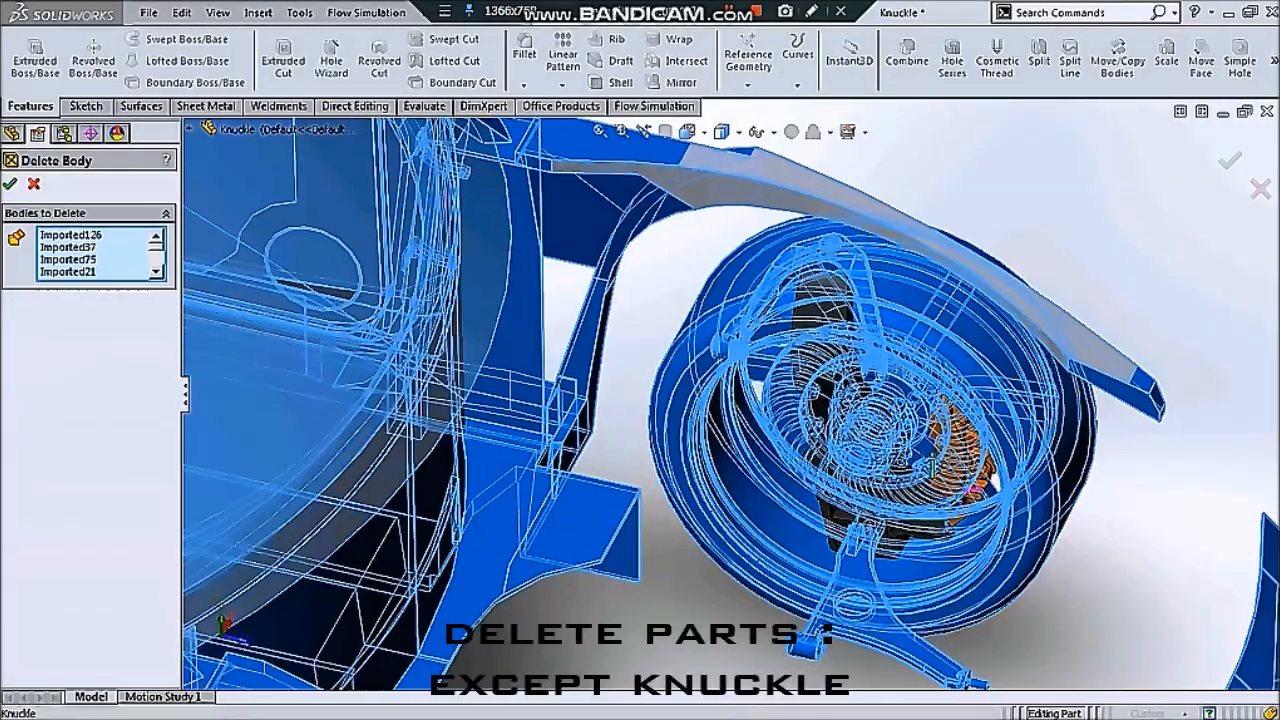
pyautogui.moveTo(700, 330)
pyautogui.mouseDown(button='middle')
pyautogui.moveTo(729, 343)
pyautogui.moveTo(888, 548)
pyautogui.moveTo(990, 570)
pyautogui.moveTo(877, 337)
pyautogui.mouseUp(button='middle')
pyautogui.scroll(-3, 877, 337)
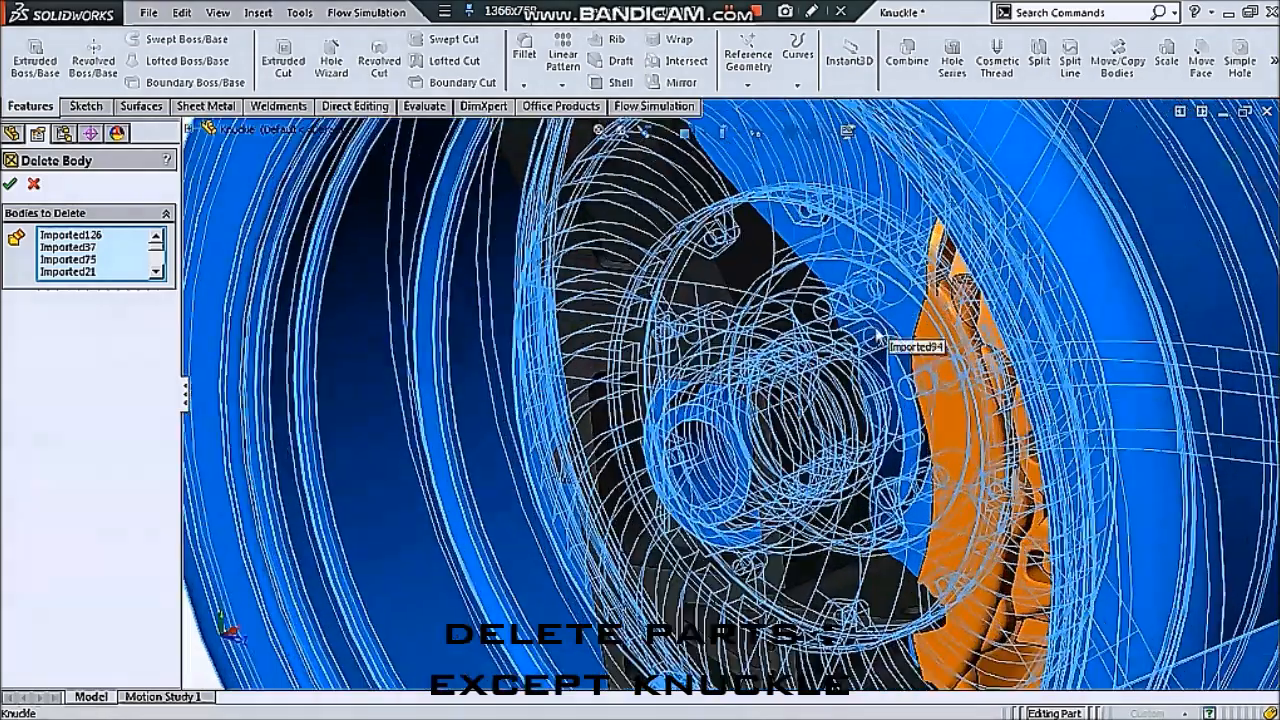
pyautogui.click(874, 336)
pyautogui.scroll(8, 878, 472)
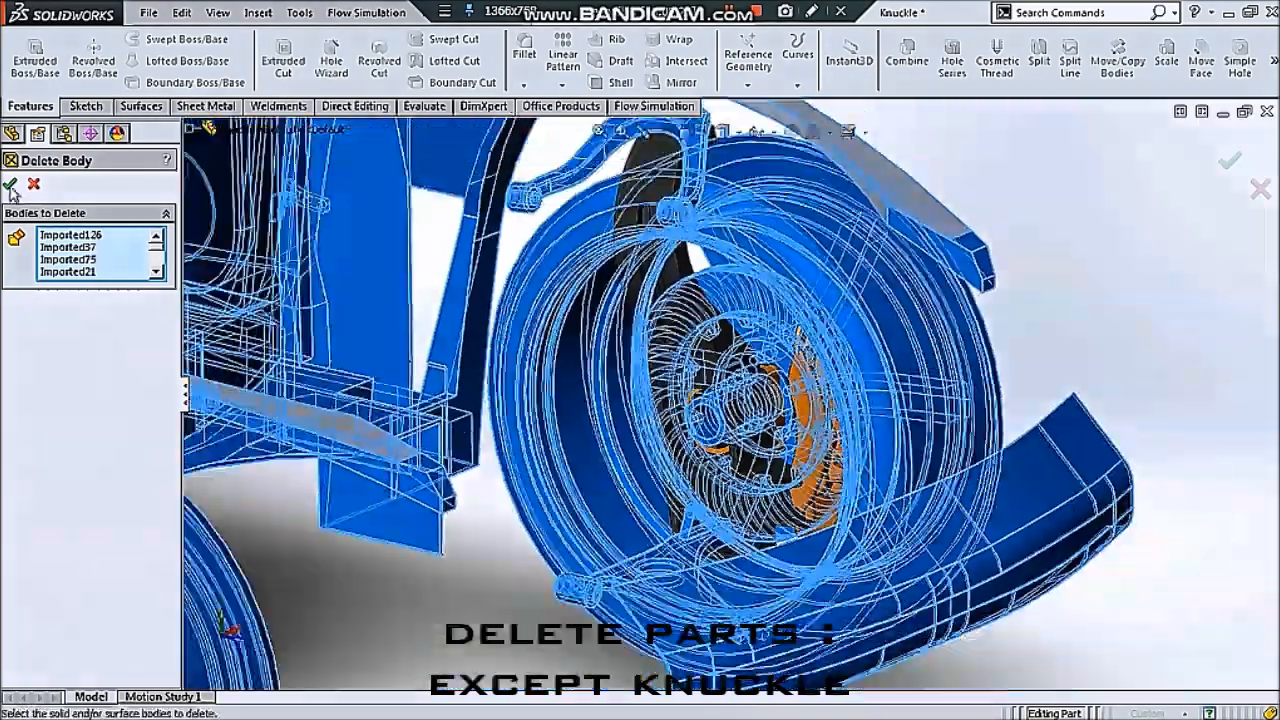
pyautogui.click(11, 186)
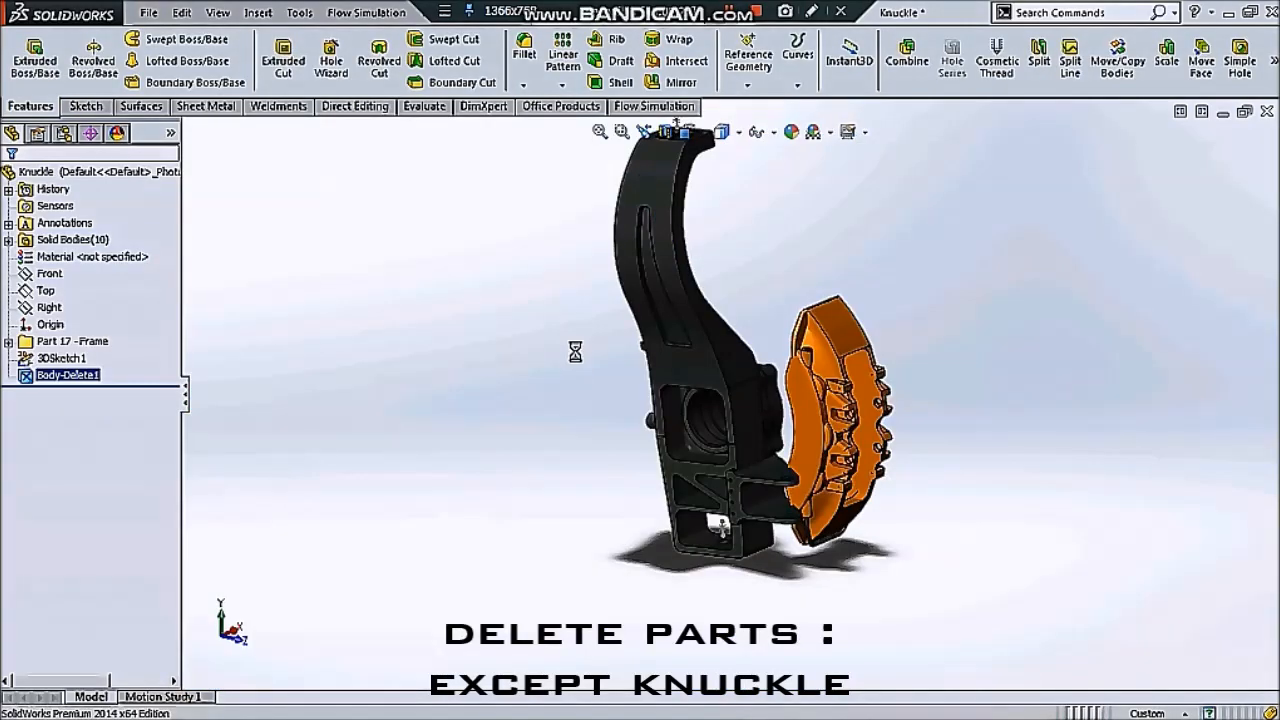
# Inspect the remaining knuckle and caliper from several sides and save the Knuckle part
pyautogui.scroll(5, 740, 358)
pyautogui.moveTo(757, 362); pyautogui.dragTo(555, 361, button='middle')
pyautogui.click(840, 338)
pyautogui.scroll(-4, 776, 390)
pyautogui.moveTo(776, 391); pyautogui.dragTo(869, 337, button='middle')
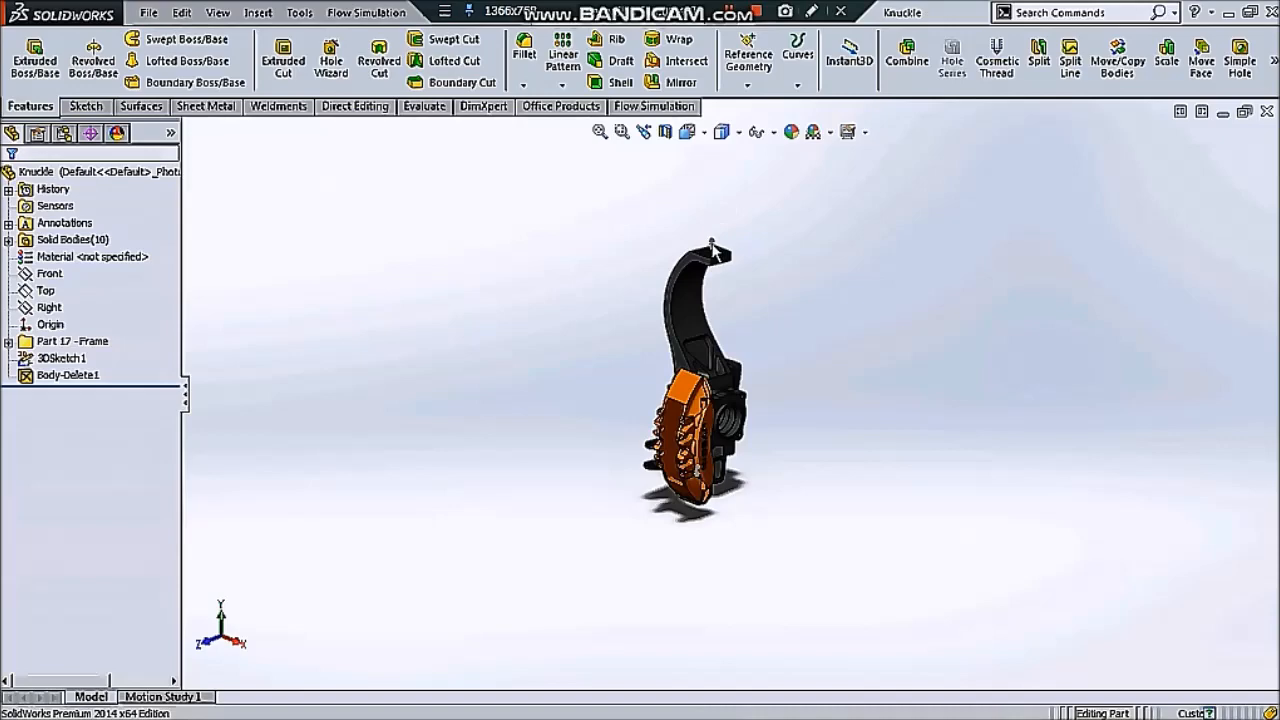
pyautogui.scroll(-4, 662, 298)
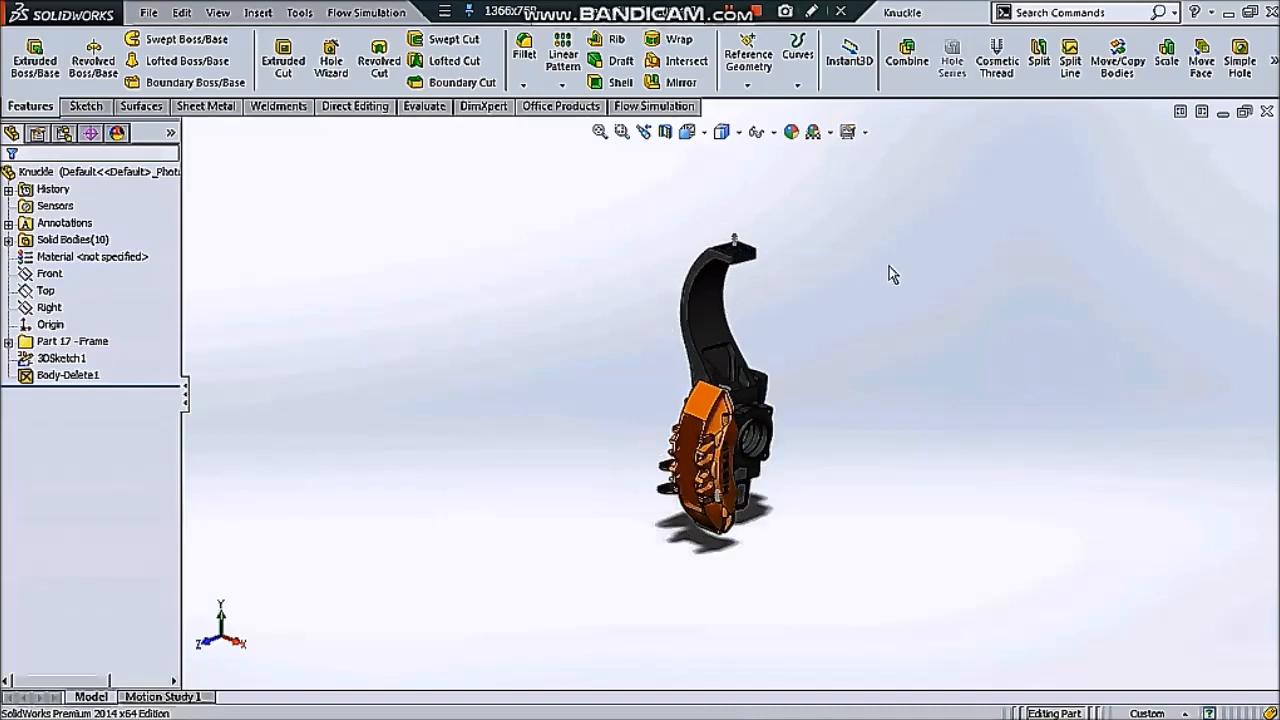
pyautogui.click(148, 12)
pyautogui.click(480, 239)
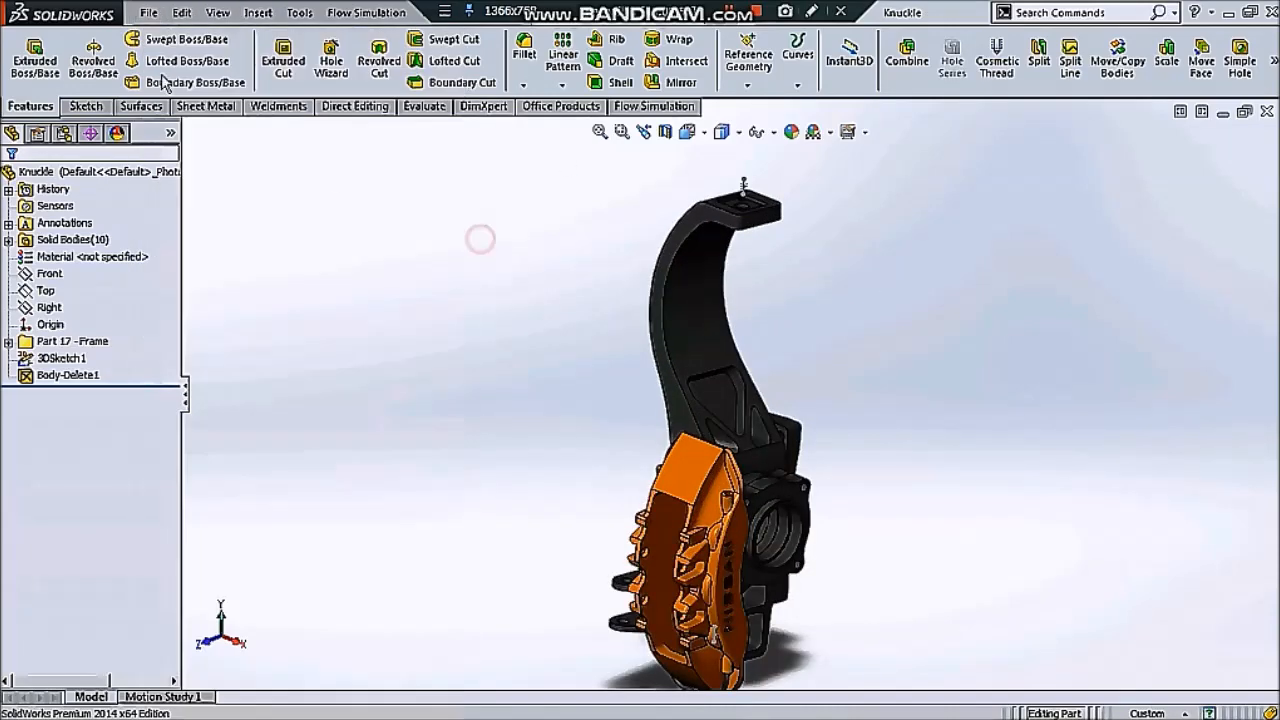
pyautogui.click(587, 214)
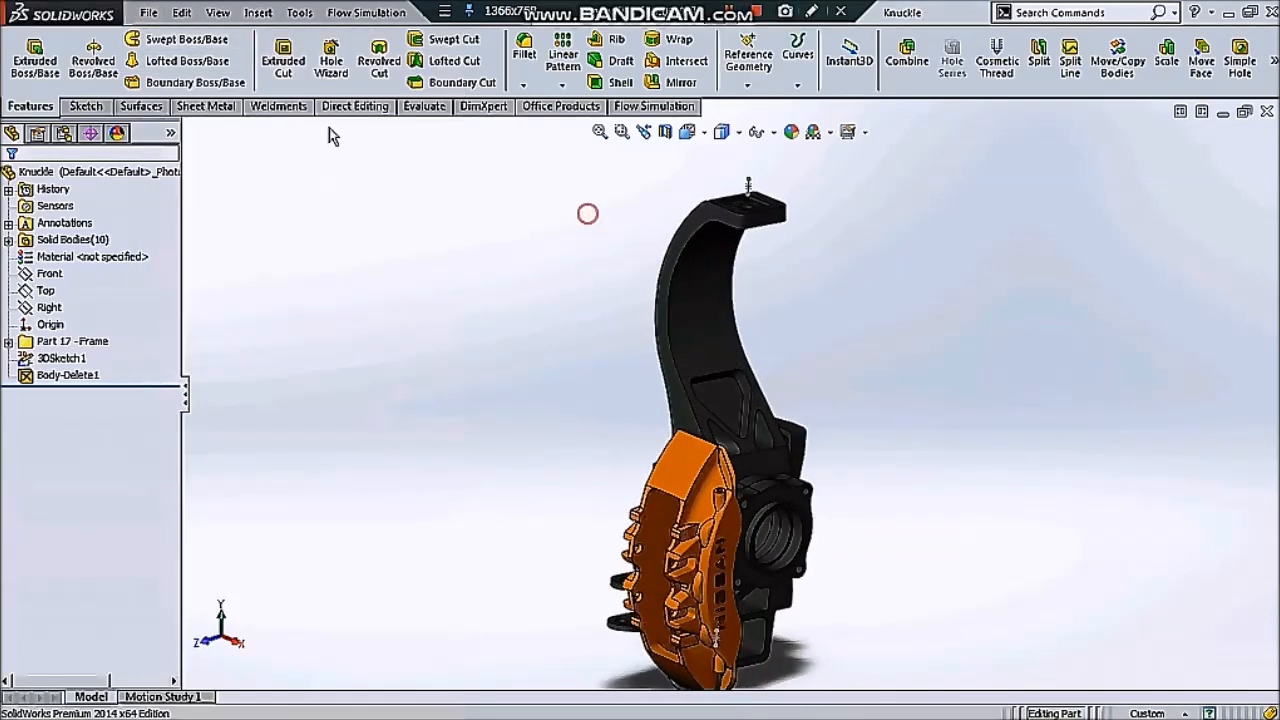
# Open the Upper Arm part file
pyautogui.click(150, 12)
pyautogui.click(177, 71)
pyautogui.click(836, 536)
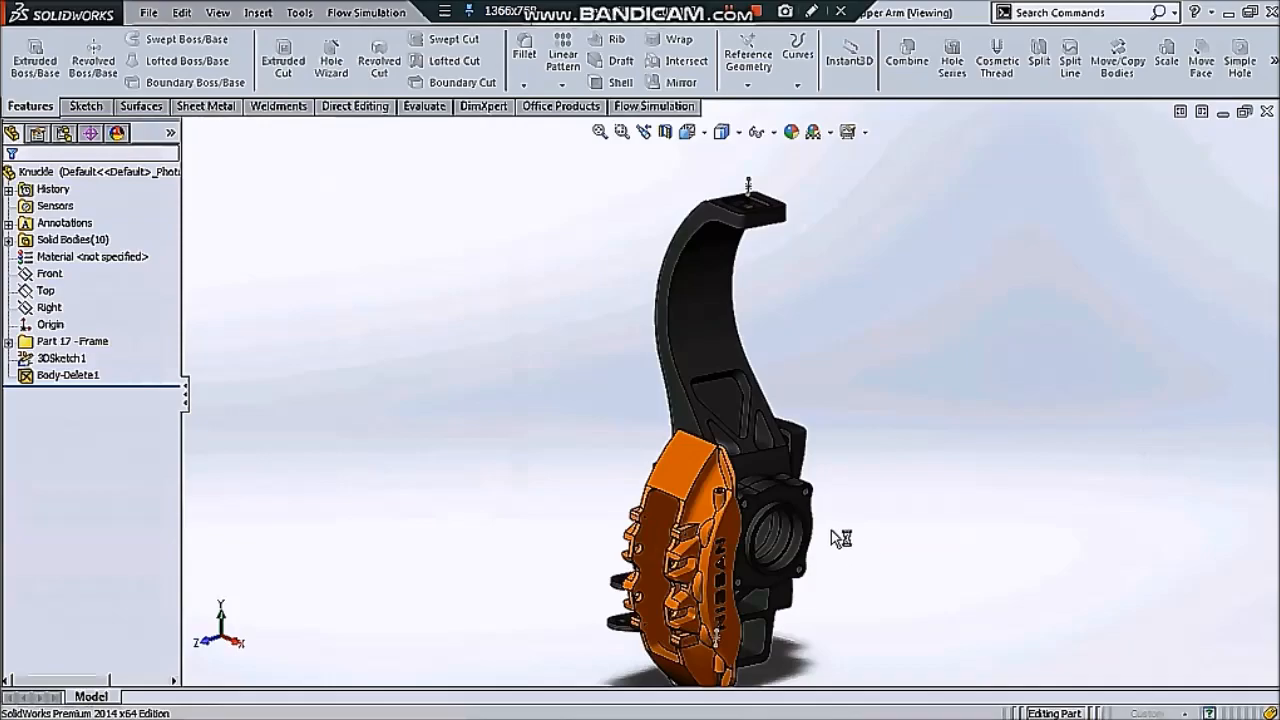
pyautogui.scroll(-3, 634, 460)
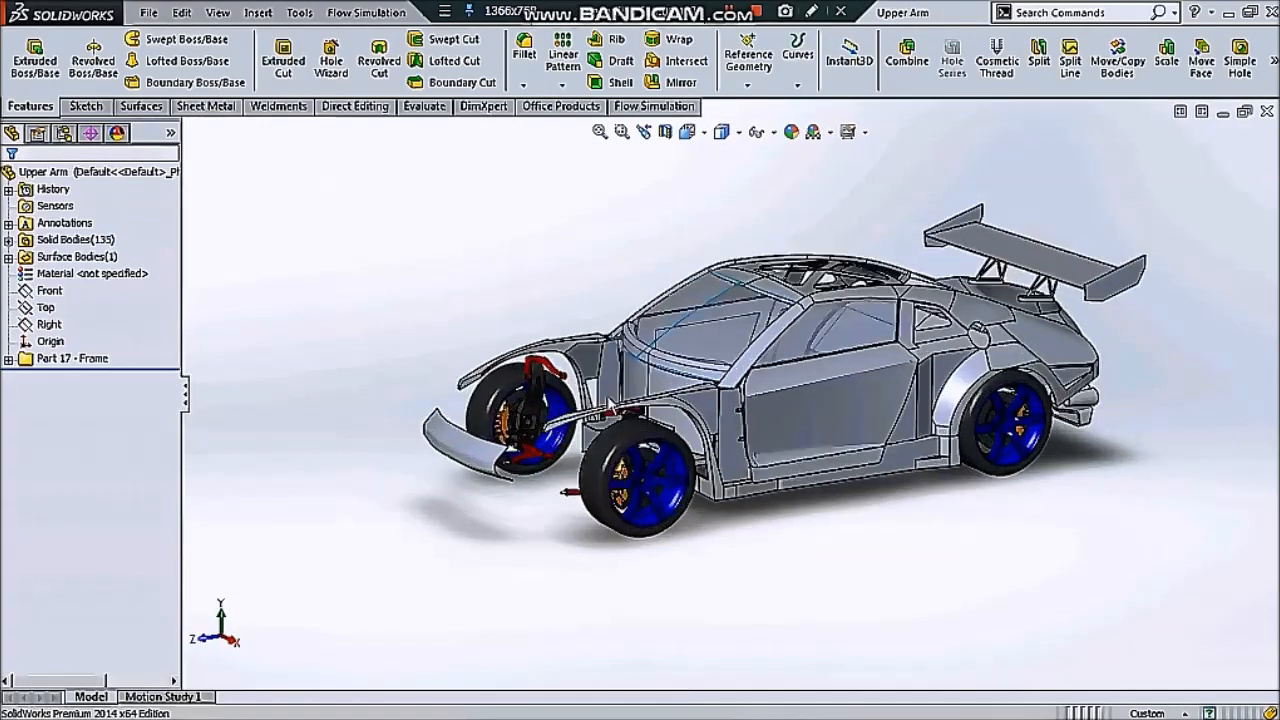
pyautogui.moveTo(632, 458); pyautogui.dragTo(775, 436, button='middle')
pyautogui.scroll(-12, 908, 285)
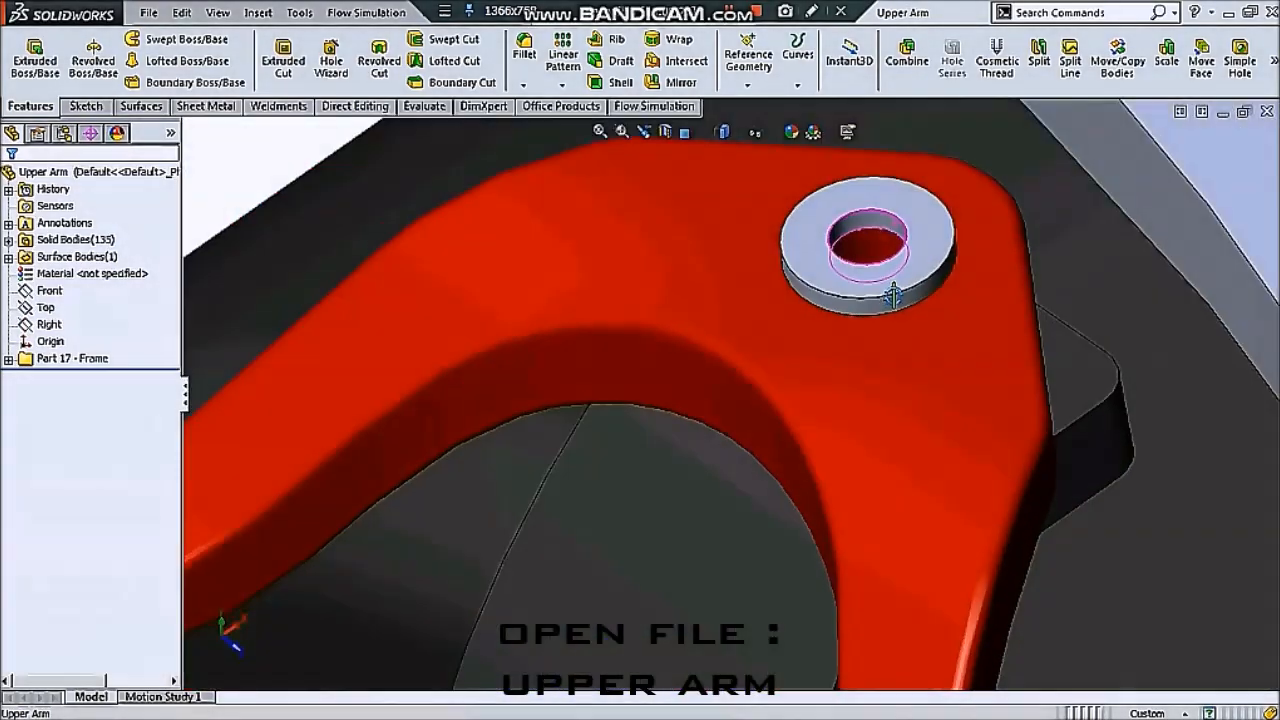
# Draw a 3D-sketch line through the upper arm's ball-joint hole, from the centre of its lower rim to the centre of its upper rim
pyautogui.moveTo(886, 294); pyautogui.dragTo(873, 173, button='middle')
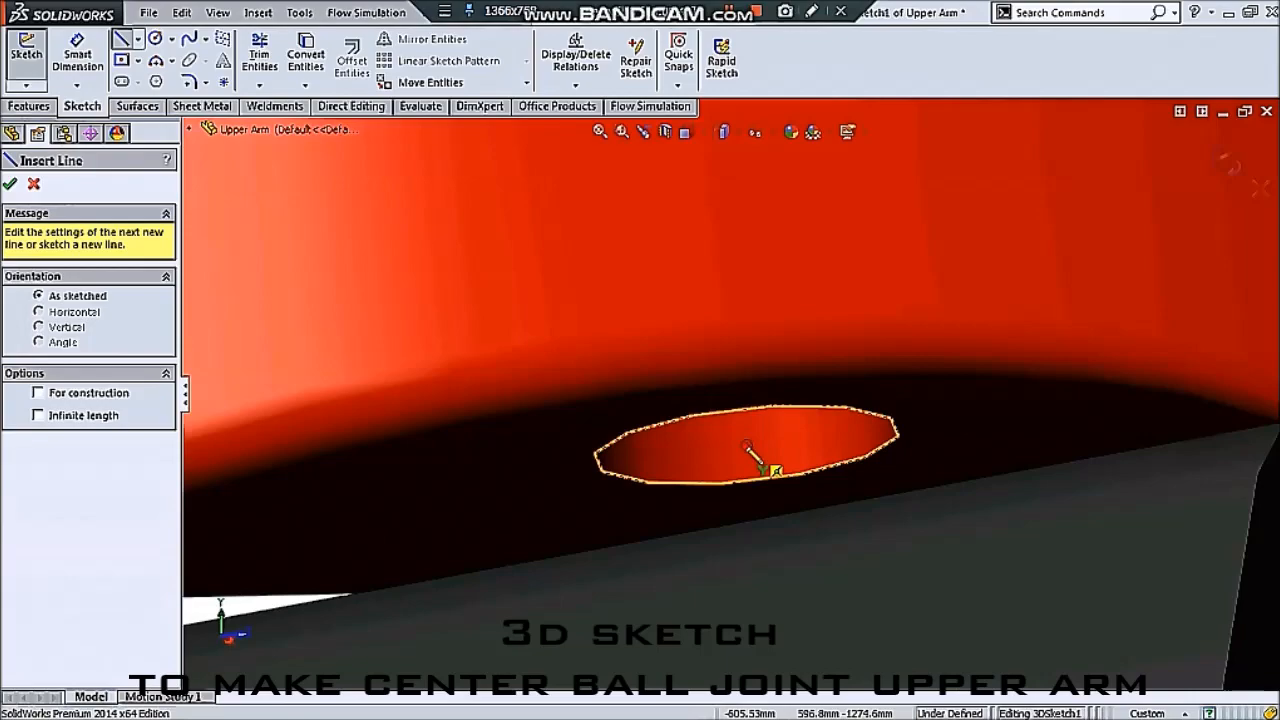
pyautogui.click(751, 466)
pyautogui.scroll(3, 709, 400)
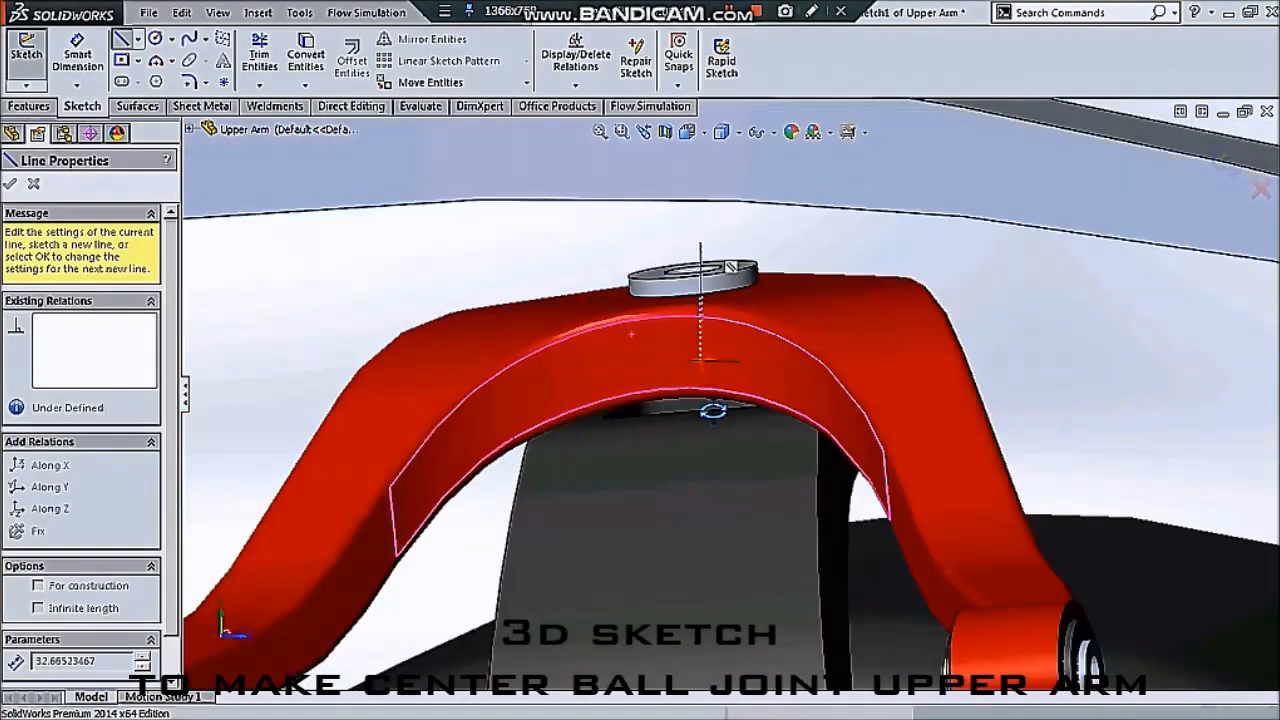
pyautogui.scroll(-3, 728, 282)
pyautogui.scroll(-5, 737, 298)
pyautogui.scroll(-3, 820, 237)
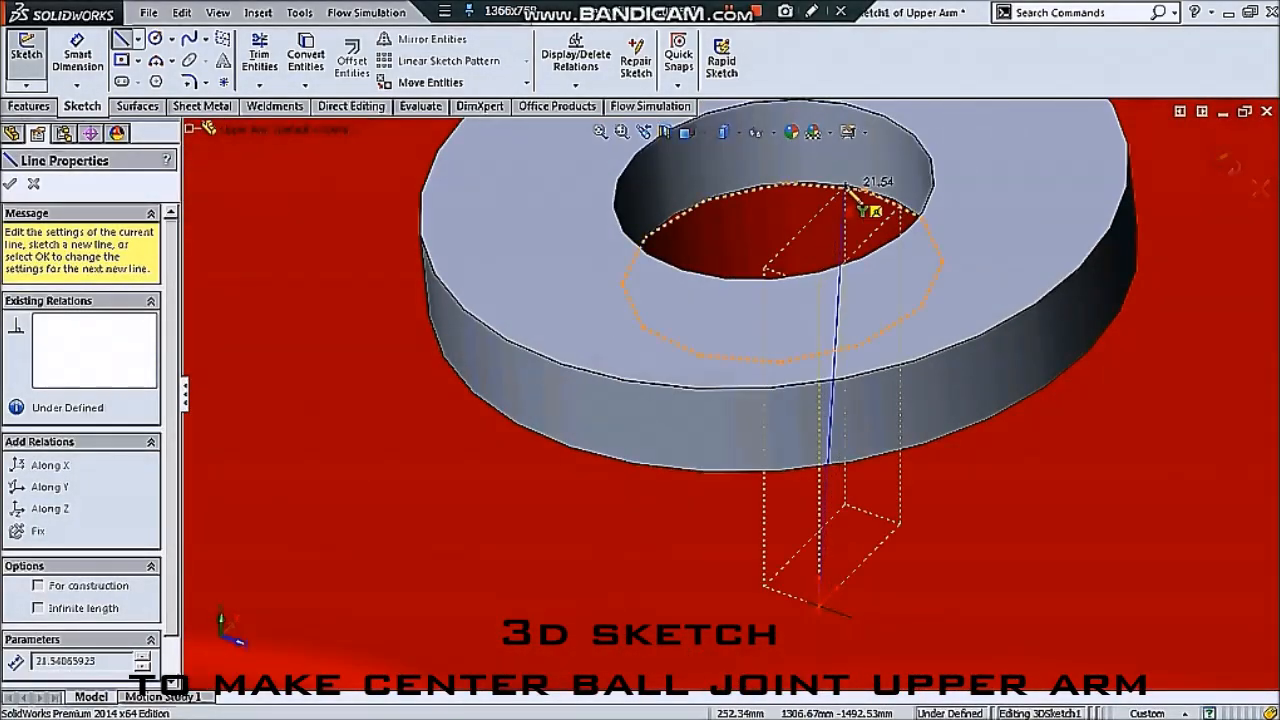
pyautogui.click(786, 286)
pyautogui.press('Escape')
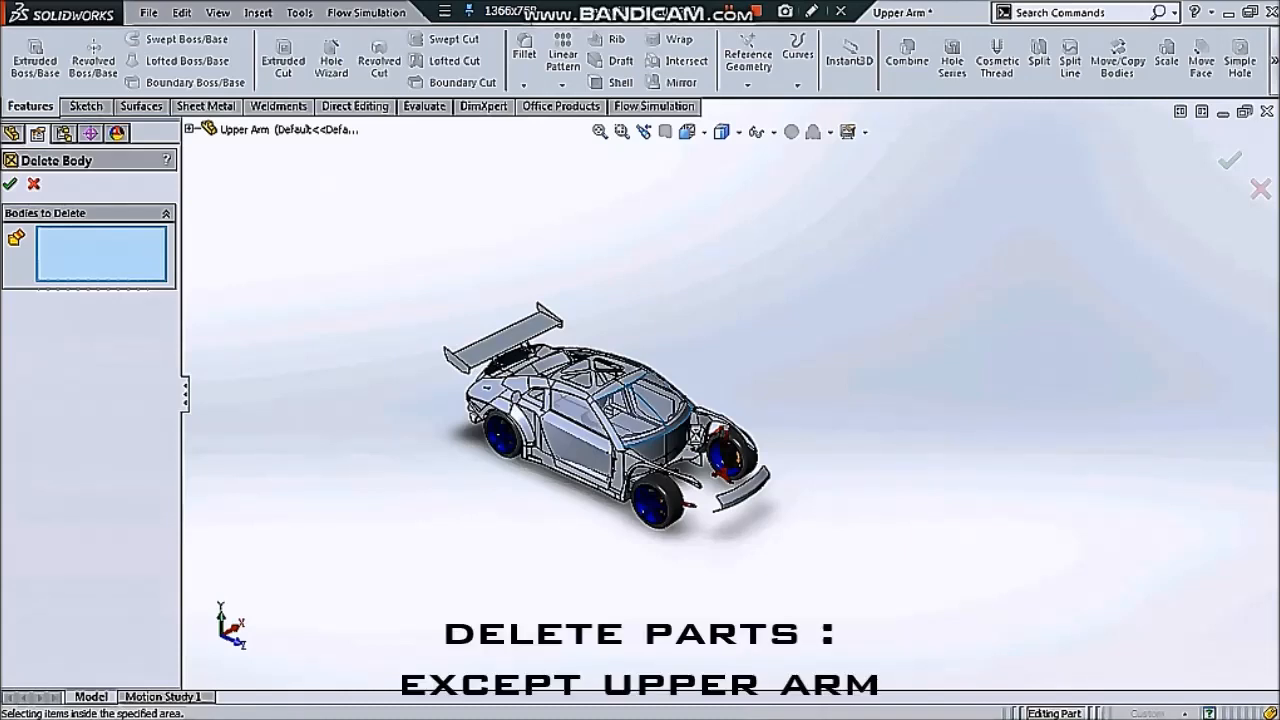
# Delete every body from the part except the red upper arm with its bushings and ball-joint washer
pyautogui.scroll(-4, 745, 400)
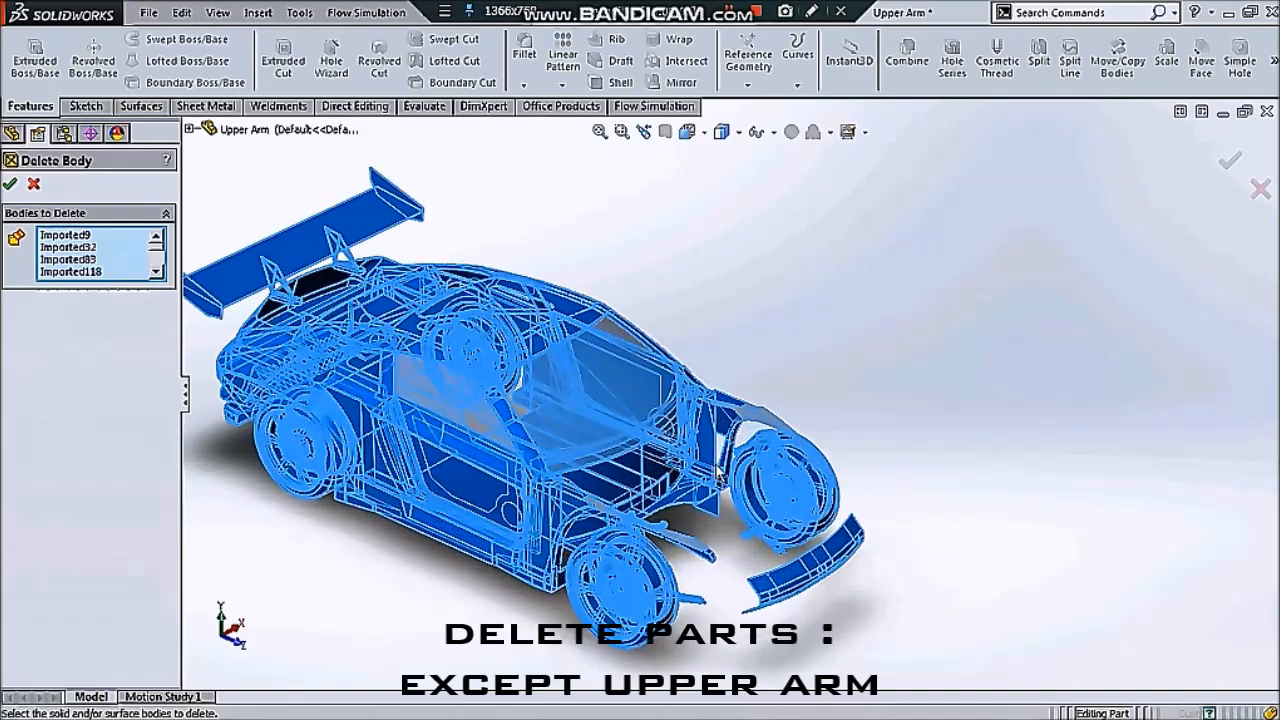
pyautogui.moveTo(760, 410); pyautogui.dragTo(862, 477, button='middle')
pyautogui.scroll(-6, 857, 478)
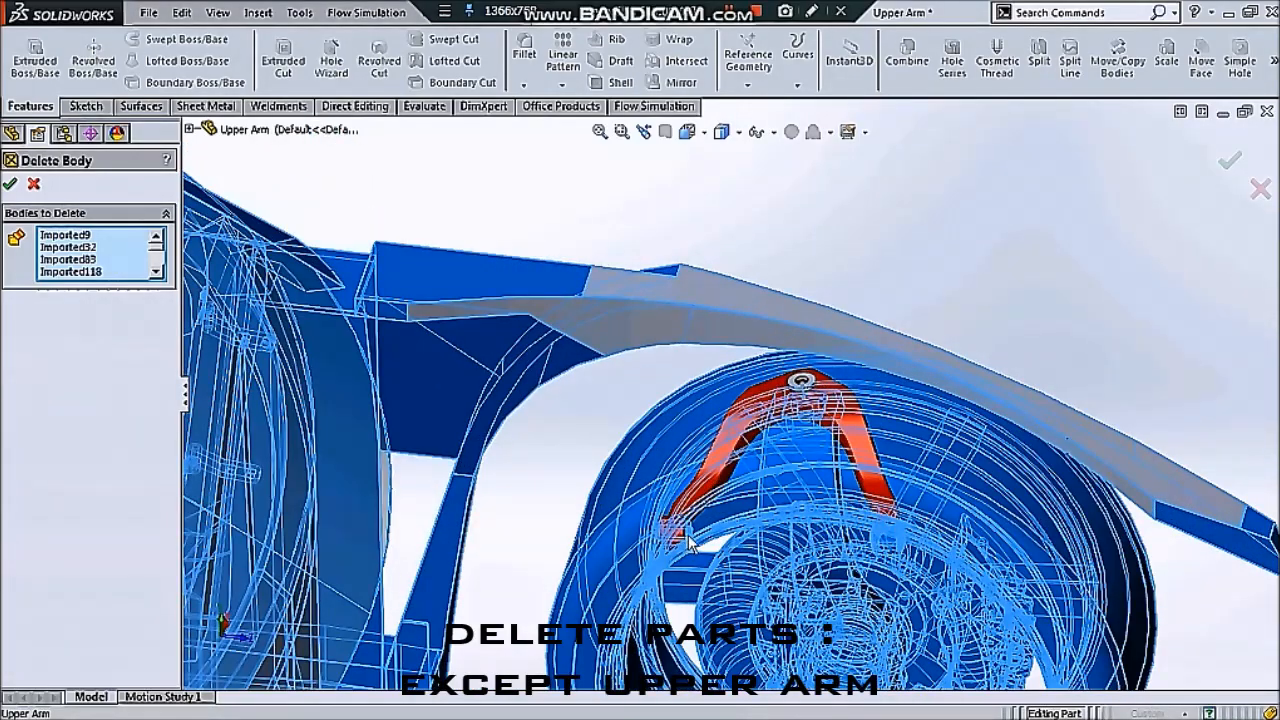
pyautogui.scroll(-8, 700, 540)
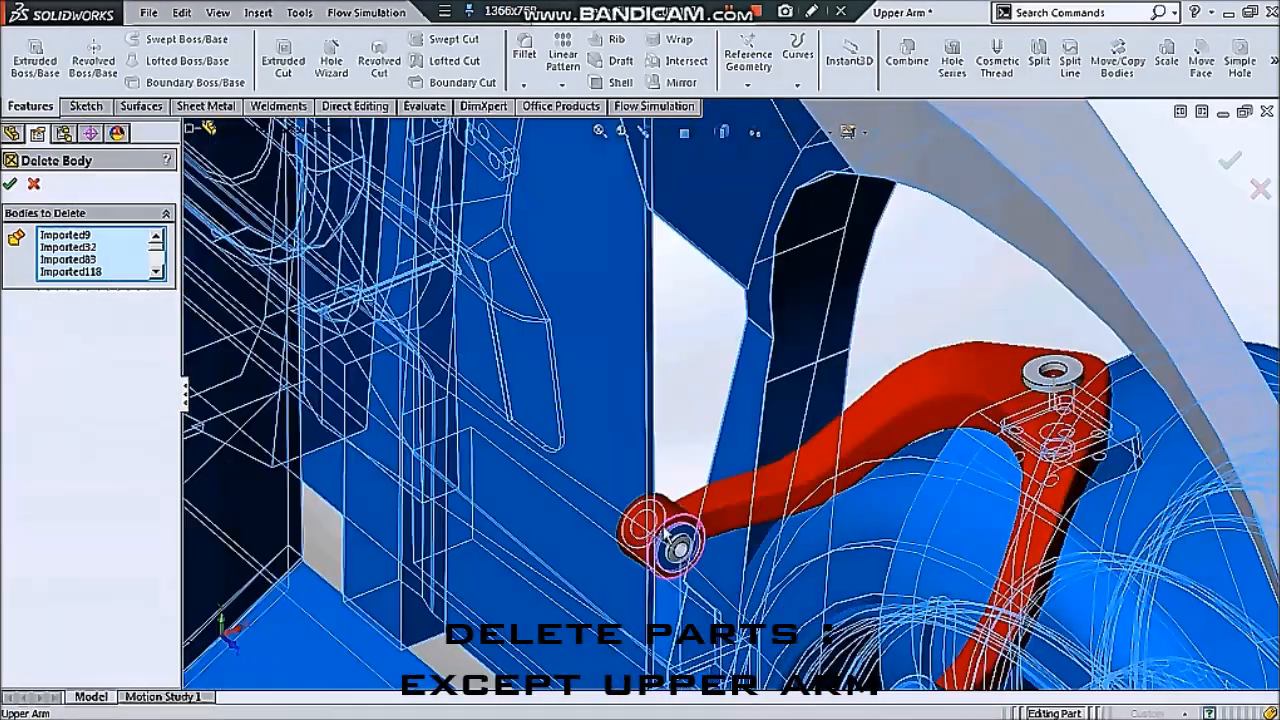
pyautogui.scroll(4, 775, 580)
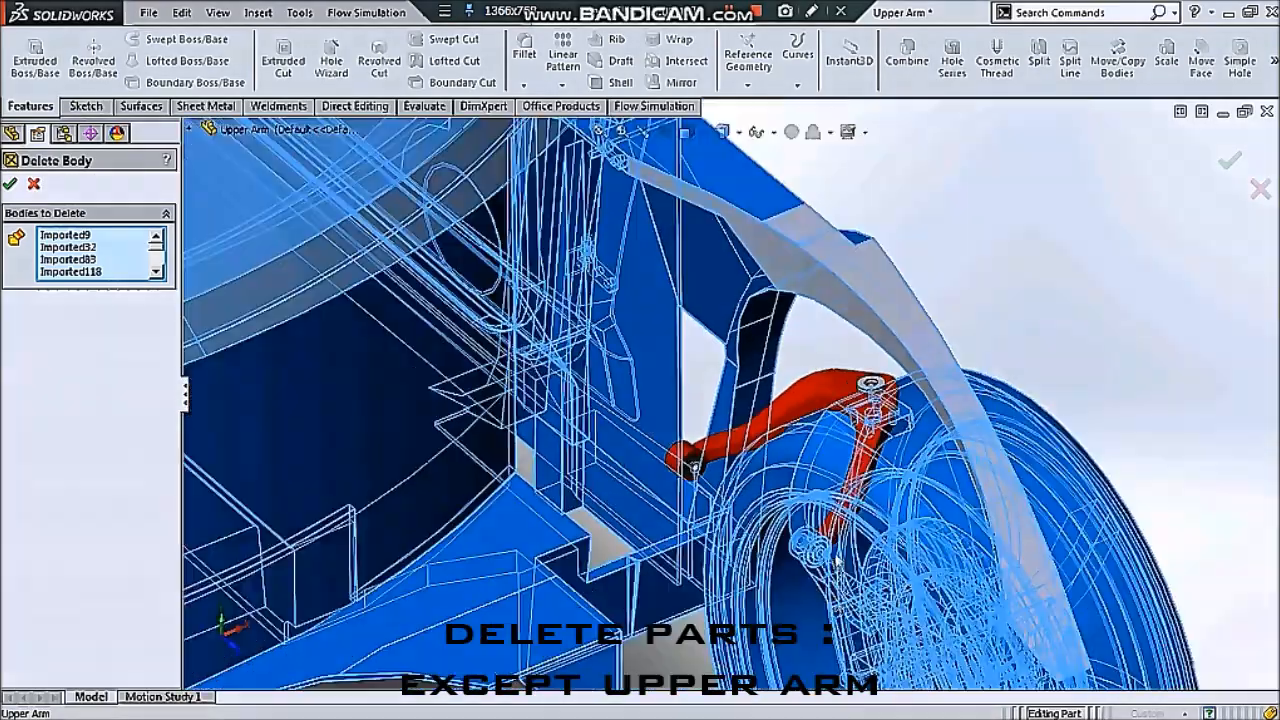
pyautogui.scroll(-4, 838, 562)
pyautogui.scroll(-4, 840, 545)
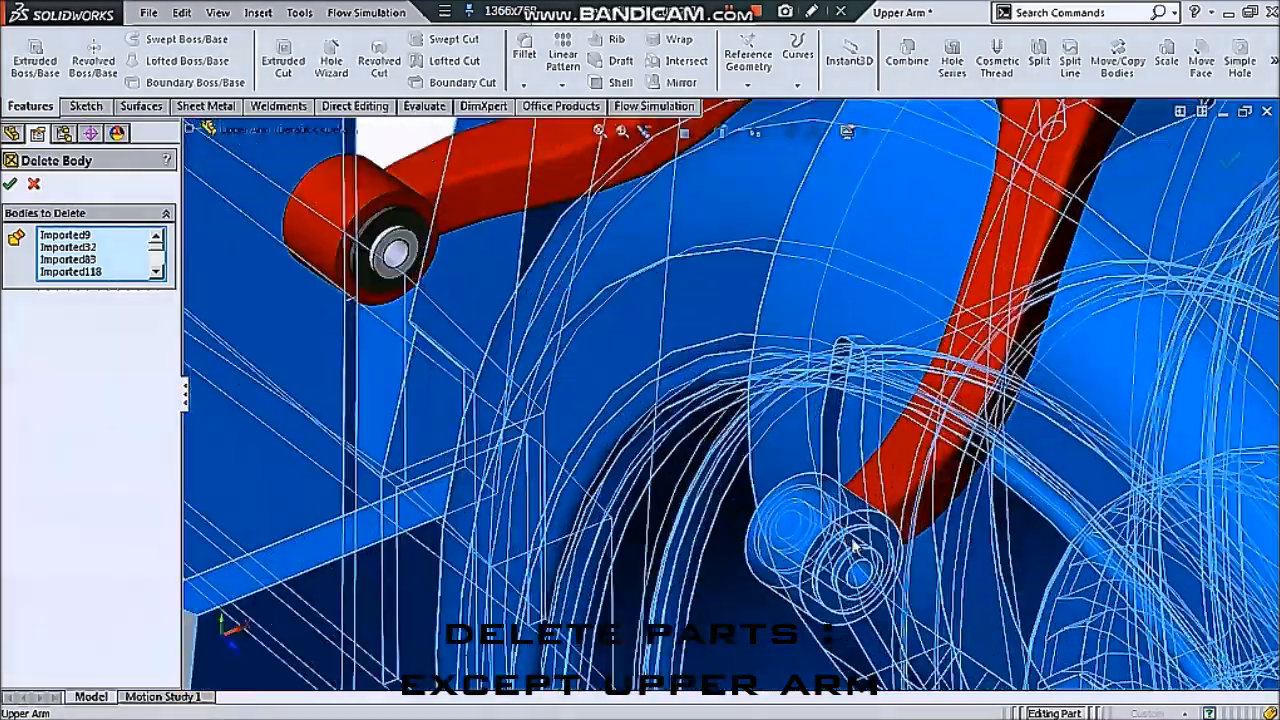
pyautogui.scroll(4, 693, 530)
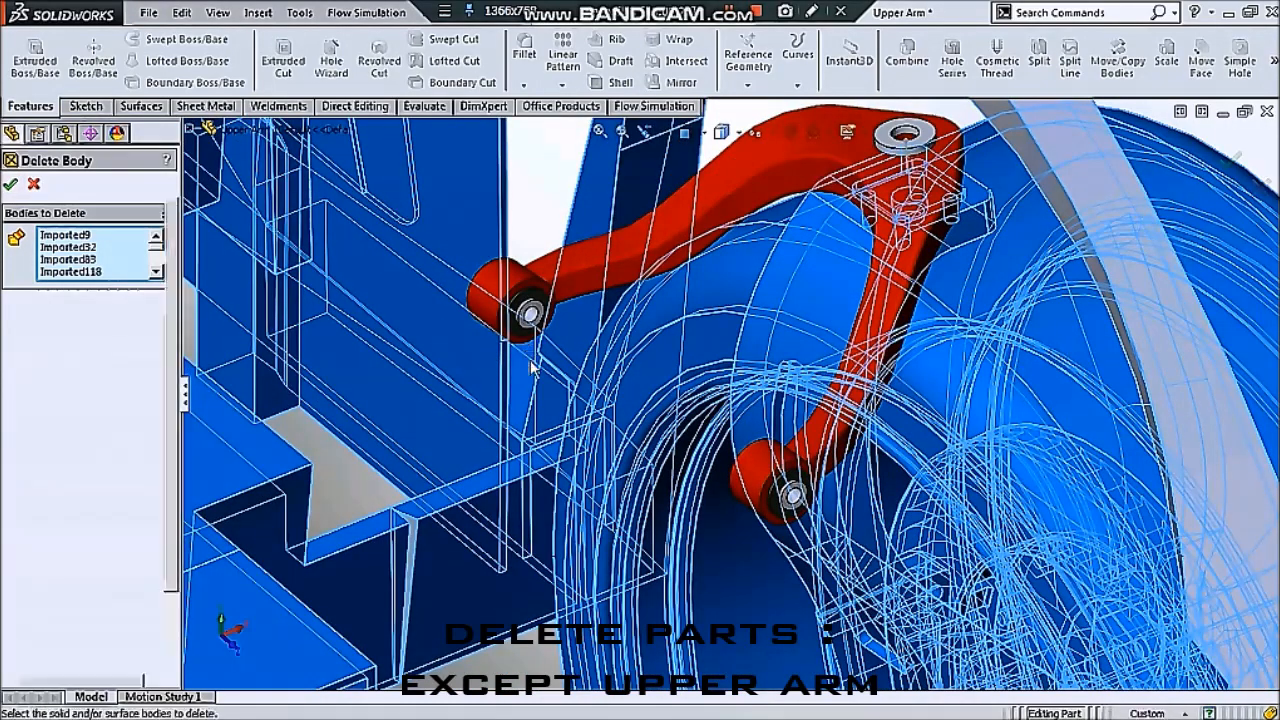
pyautogui.scroll(1, 583, 377)
pyautogui.scroll(4, 643, 383)
pyautogui.moveTo(646, 386); pyautogui.dragTo(755, 378, button='middle')
pyautogui.scroll(-4, 722, 380)
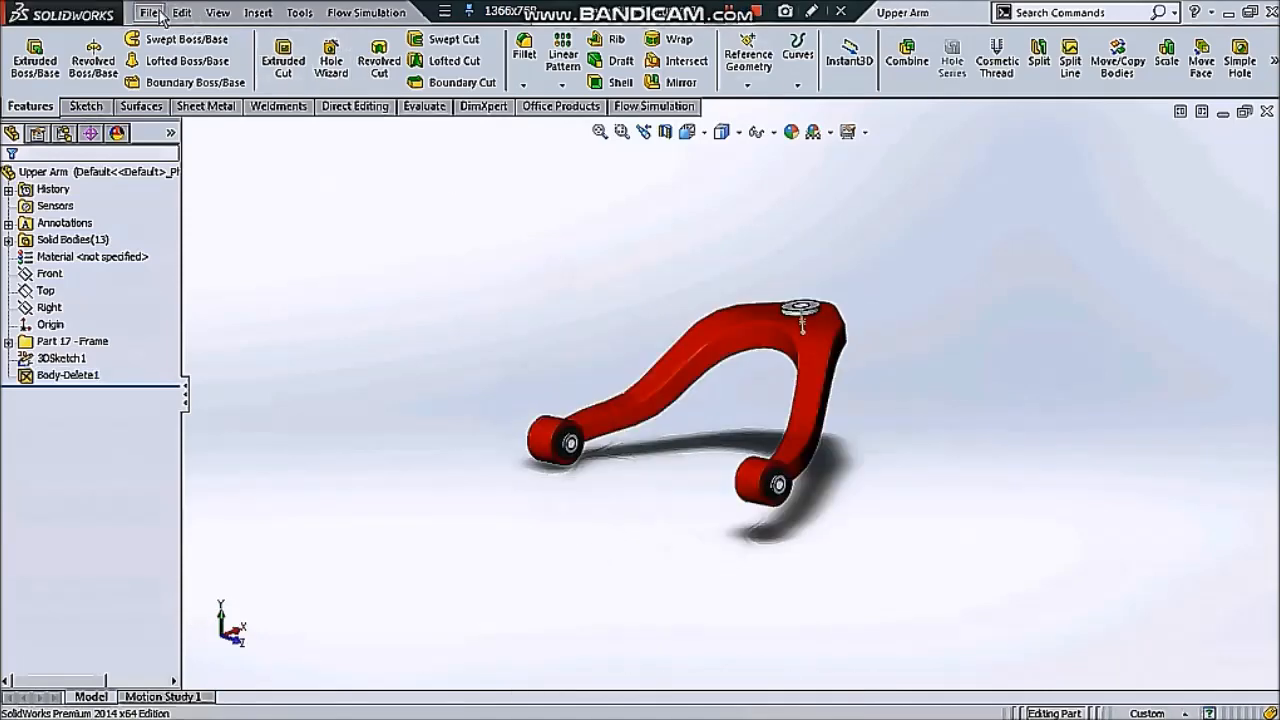
# Open the Lower Arm part file
pyautogui.click(149, 13)
pyautogui.click(172, 73)
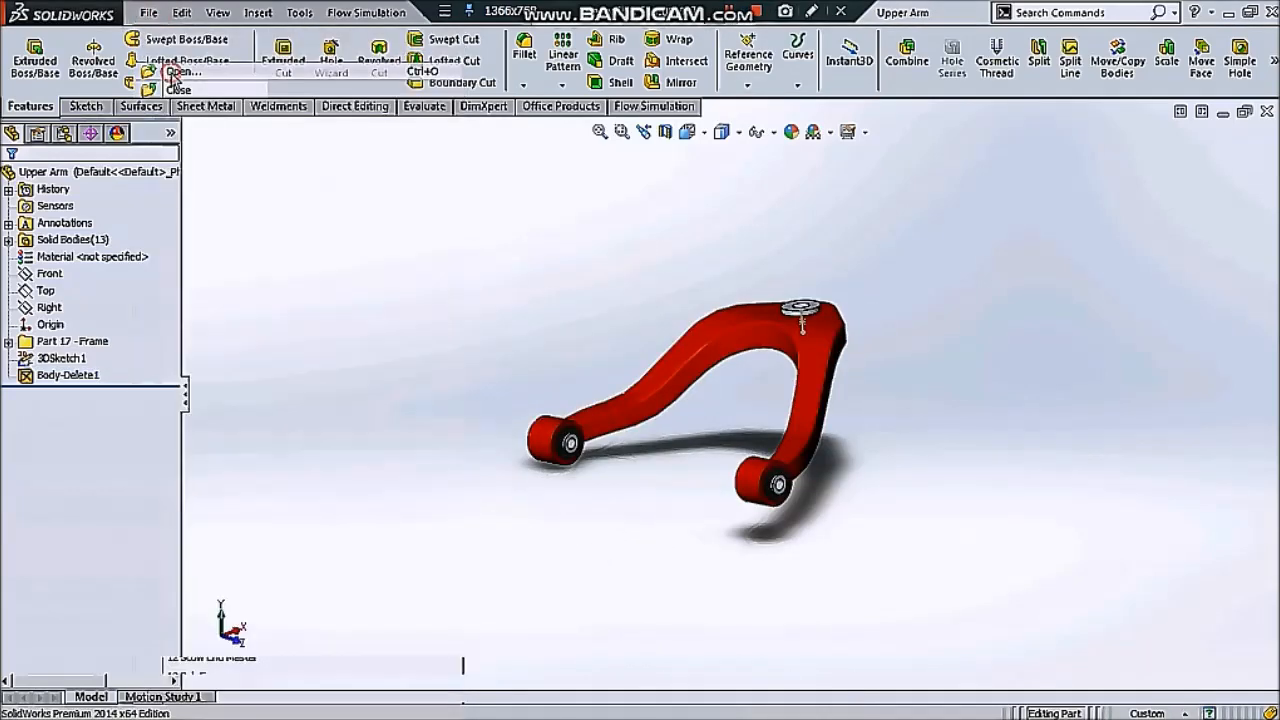
pyautogui.click(582, 363)
pyautogui.click(585, 322)
pyautogui.click(970, 617)
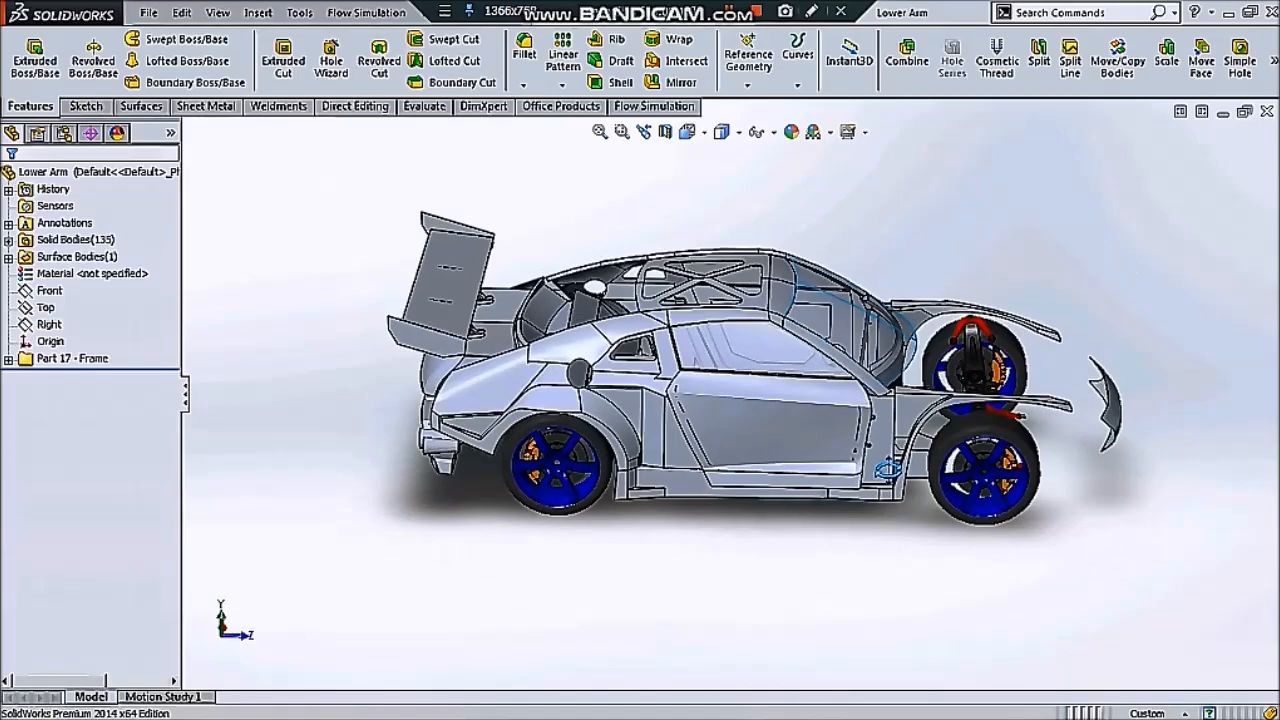
# Create a 3D sketch and start a line at the centre of the lower rim of the lower arm's ball-joint hole
pyautogui.moveTo(1100, 395); pyautogui.dragTo(1046, 428, button='middle')
pyautogui.scroll(-9, 1050, 427)
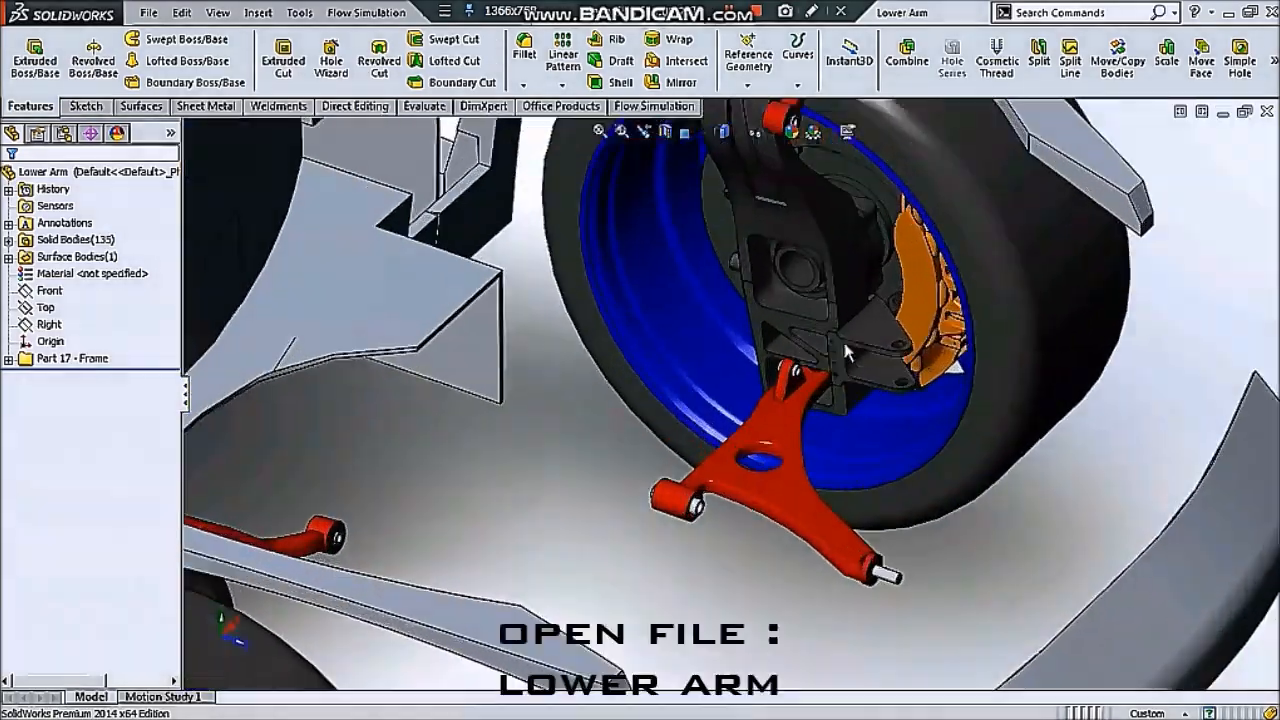
pyautogui.scroll(-2, 846, 352)
pyautogui.moveTo(846, 352); pyautogui.dragTo(775, 306, button='middle')
pyautogui.scroll(-4, 752, 525)
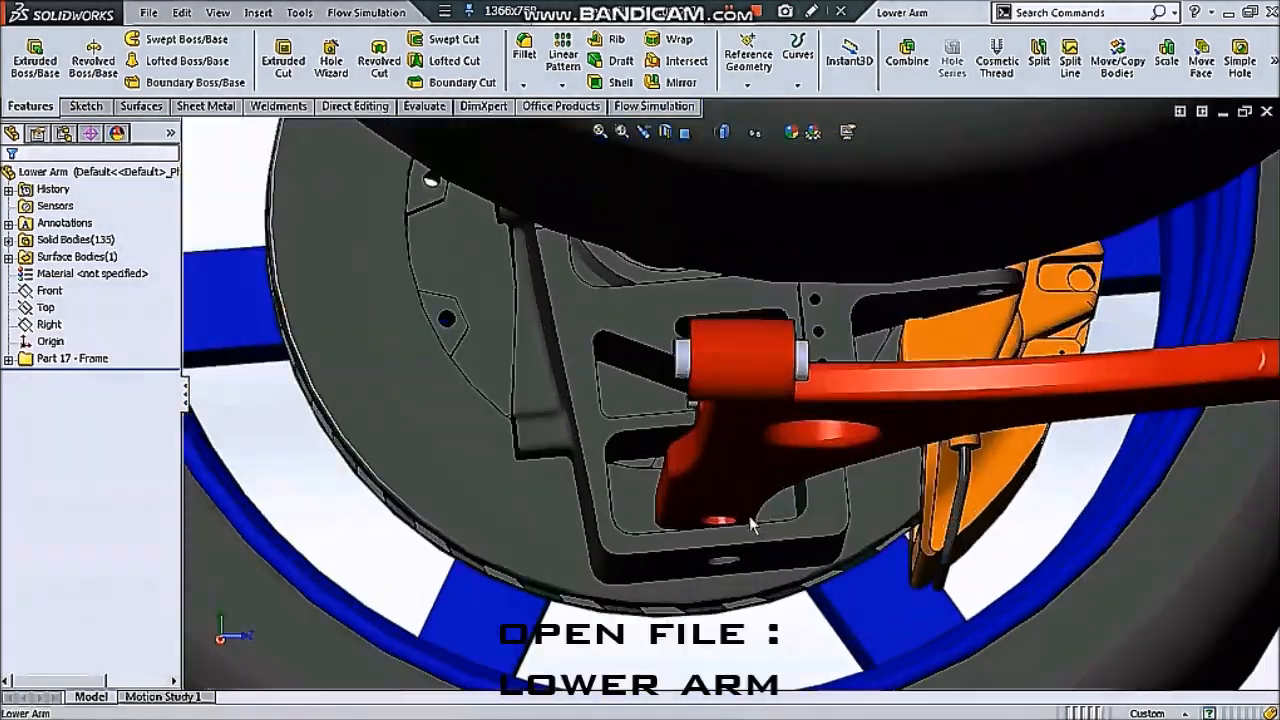
pyautogui.scroll(-4, 752, 525)
pyautogui.click(88, 106)
pyautogui.click(26, 84)
pyautogui.click(45, 123)
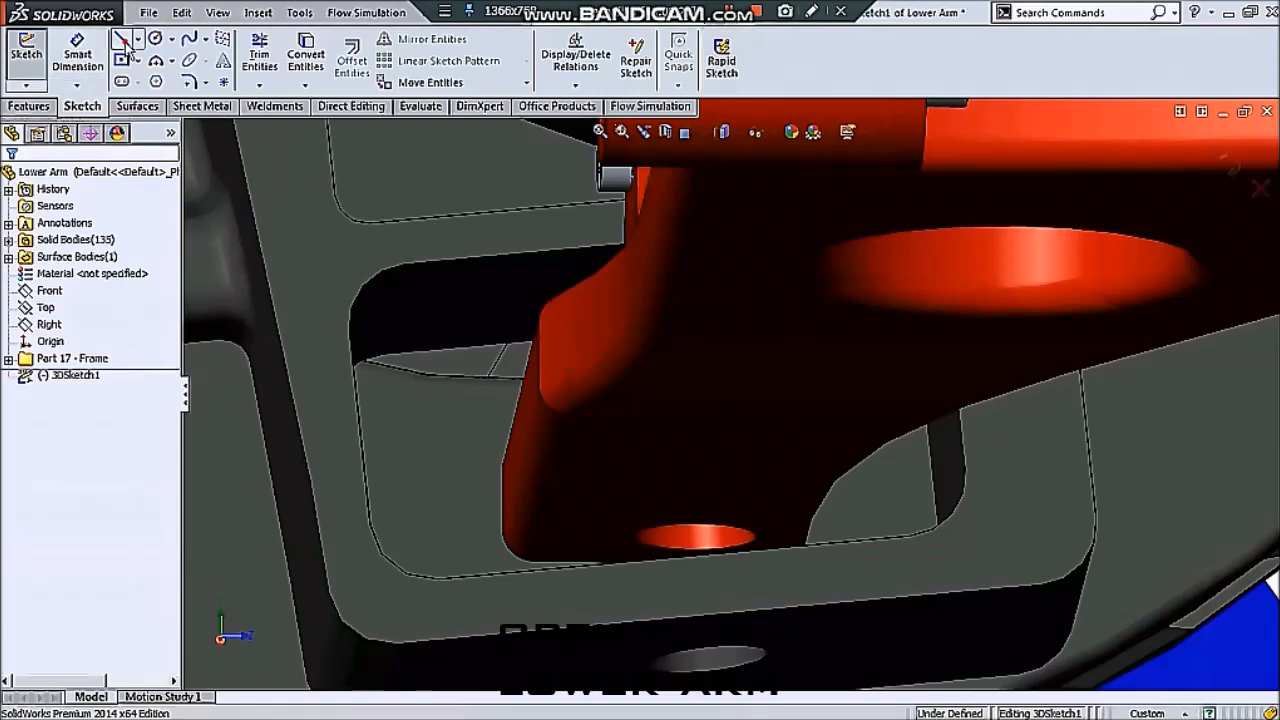
pyautogui.scroll(-3, 760, 540)
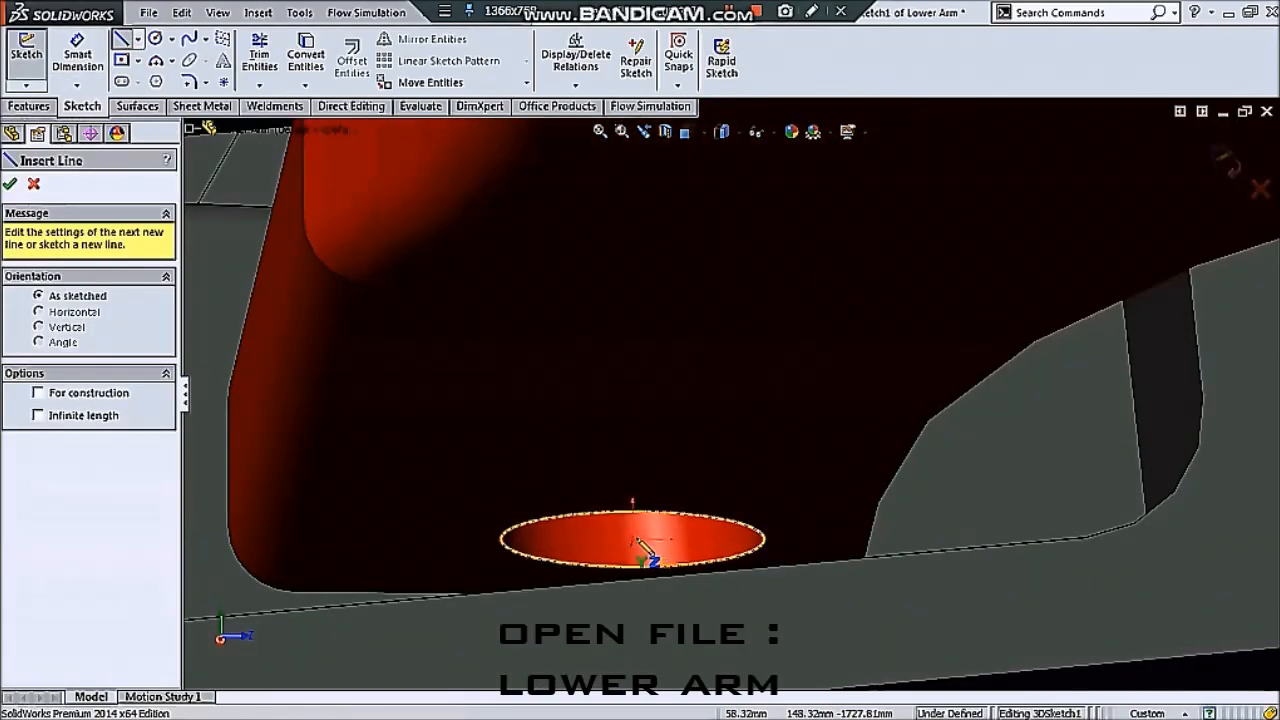
pyautogui.click(638, 541)
# Finish the line at the top of the lower arm's ball-joint hole and relate its upper endpoint to the hole's rim
pyautogui.scroll(4, 640, 545)
pyautogui.moveTo(646, 554); pyautogui.dragTo(610, 588, button='middle')
pyautogui.scroll(-2, 500, 606)
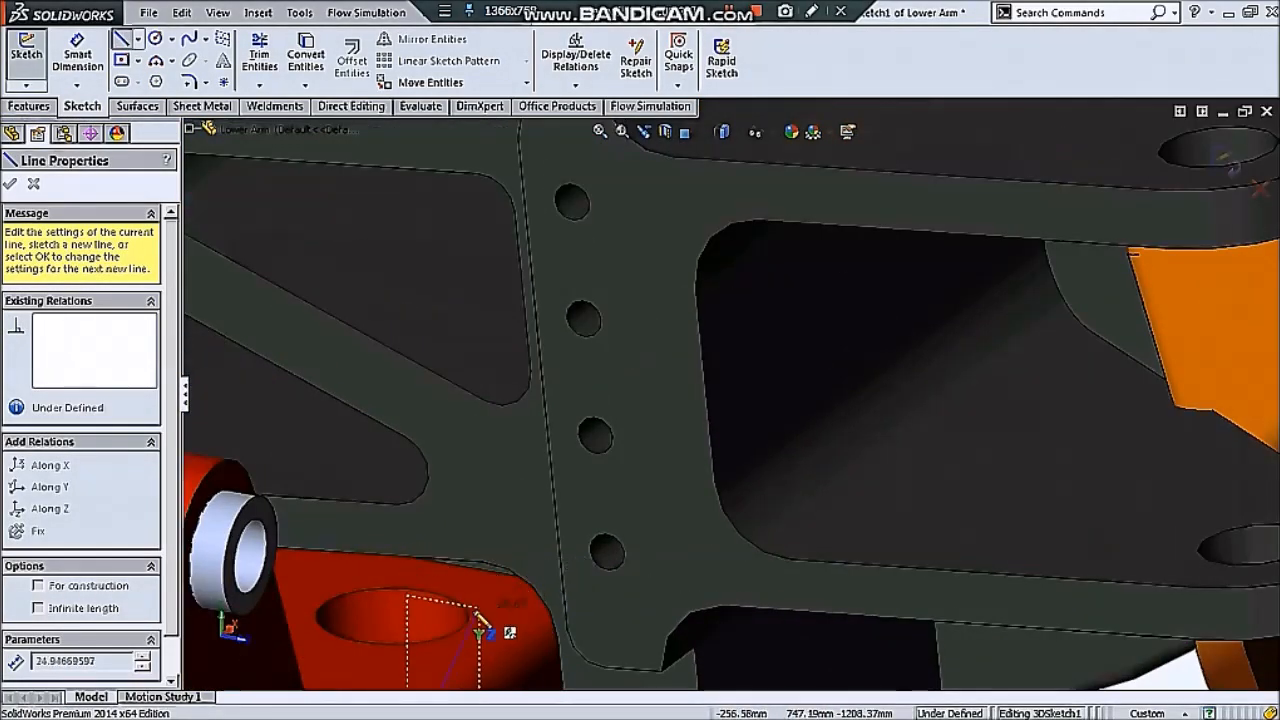
pyautogui.press('Escape')
pyautogui.scroll(3, 400, 622)
pyautogui.moveTo(397, 629)
pyautogui.mouseDown(button='middle')
pyautogui.moveTo(668, 566)
pyautogui.moveTo(600, 556)
pyautogui.mouseUp(button='middle')
pyautogui.moveTo(564, 556); pyautogui.dragTo(582, 549)
pyautogui.click(573, 466)
pyautogui.press('Escape')
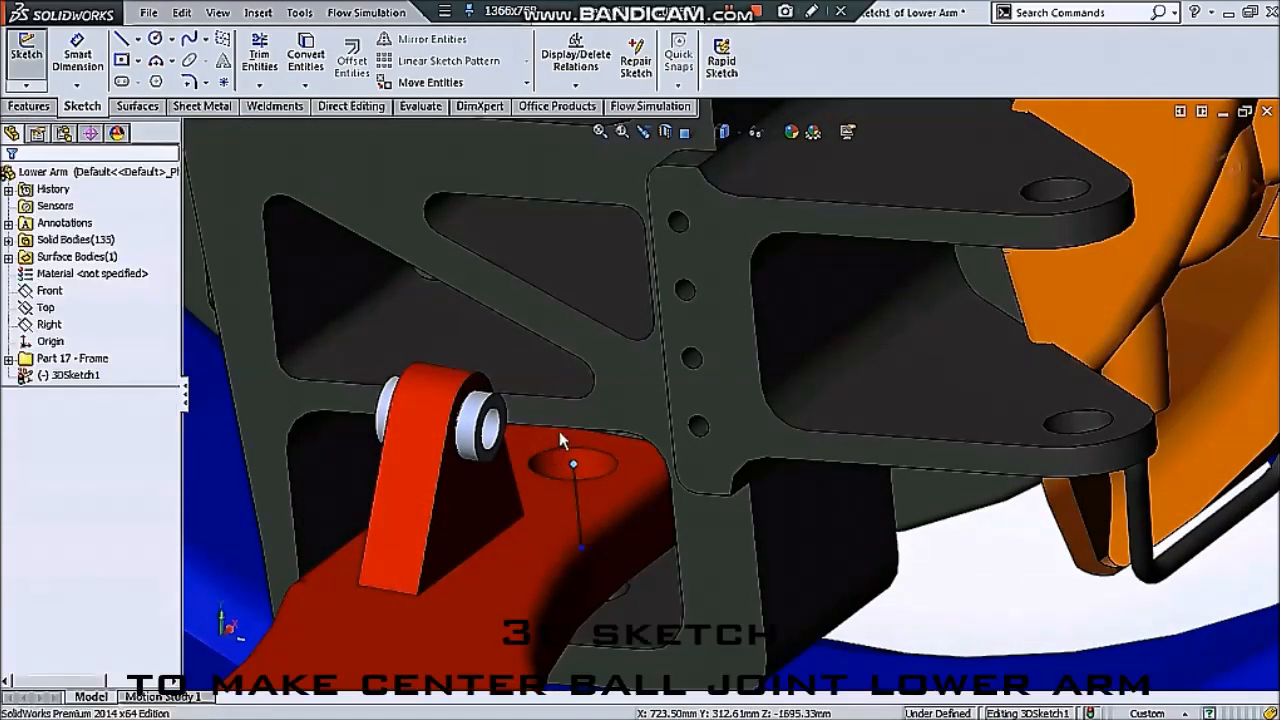
pyautogui.keyDown('ctrl'); pyautogui.click(556, 436); pyautogui.keyUp('ctrl')
pyautogui.click(598, 365)
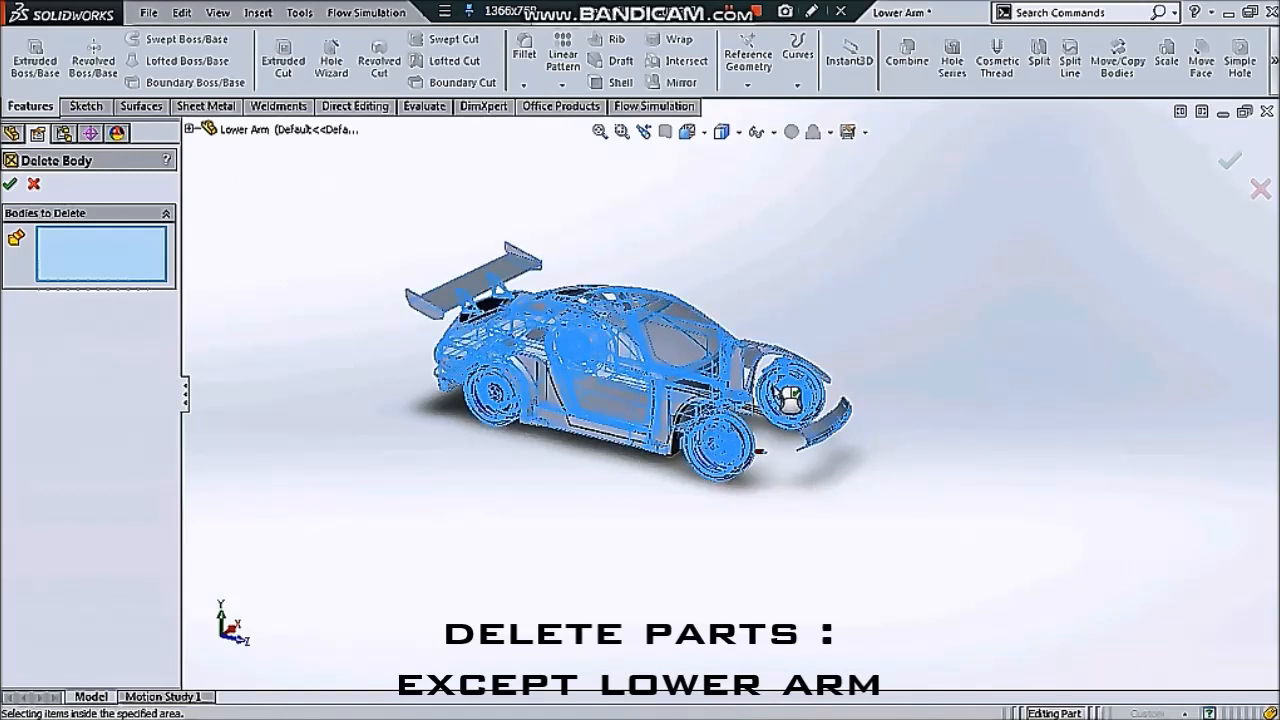
# Delete every body from the part except the red lower arm and its bushings
pyautogui.scroll(-5, 835, 408)
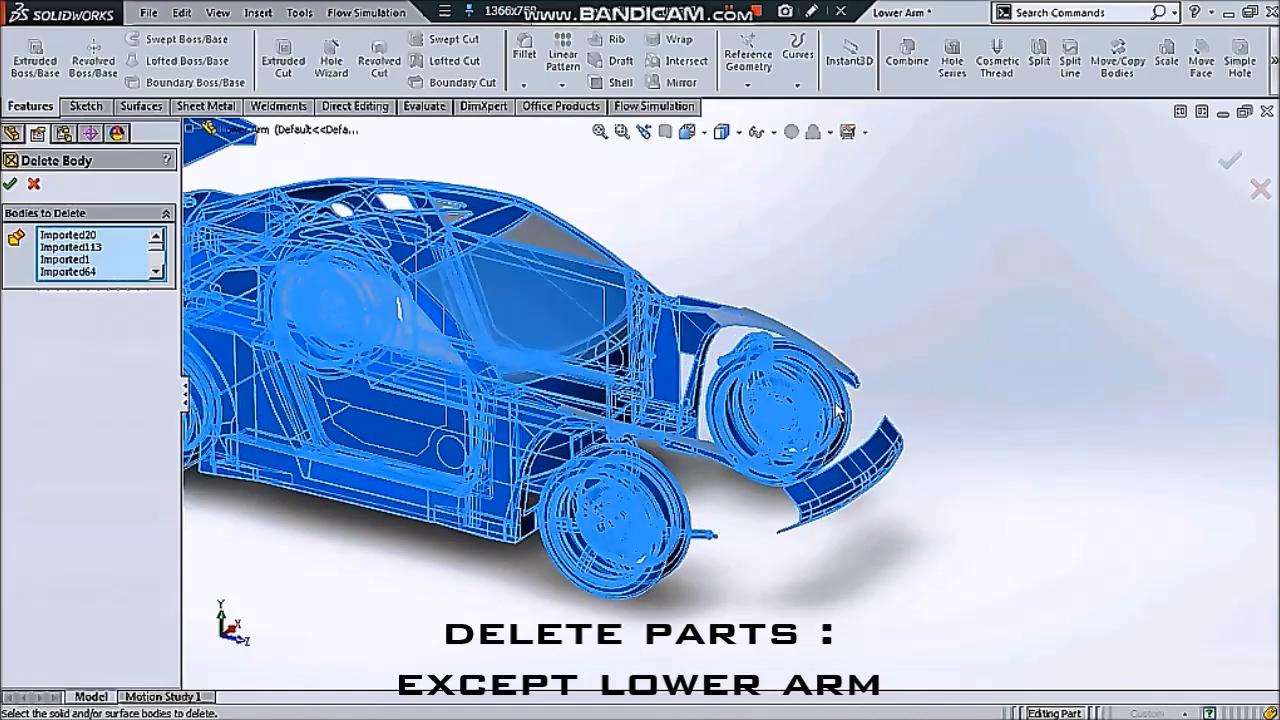
pyautogui.scroll(-6, 838, 410)
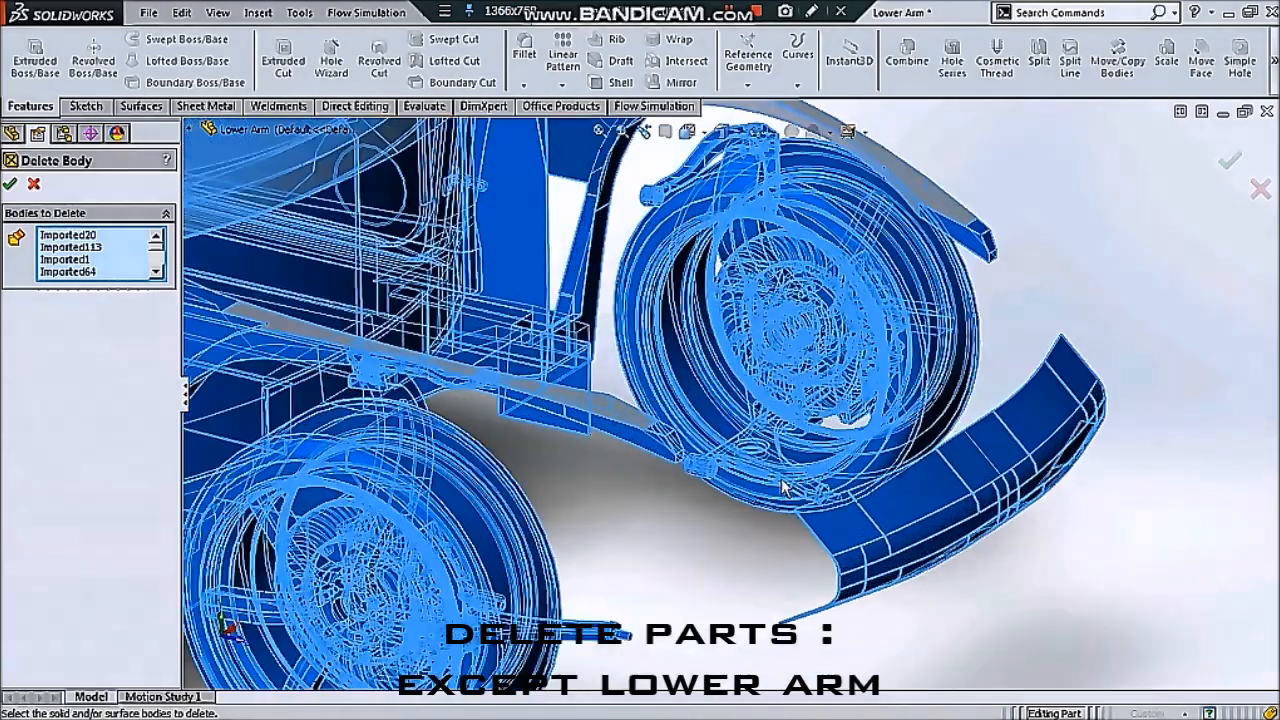
pyautogui.scroll(-2, 742, 484)
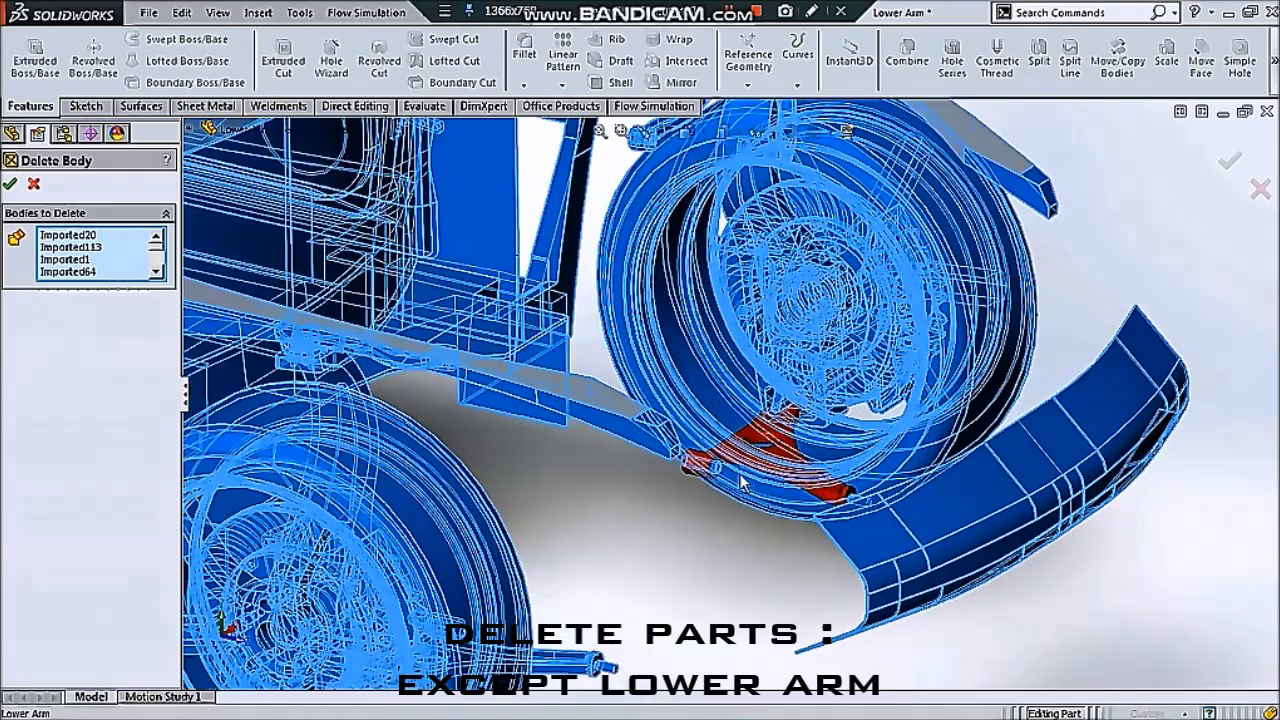
pyautogui.scroll(-4, 742, 484)
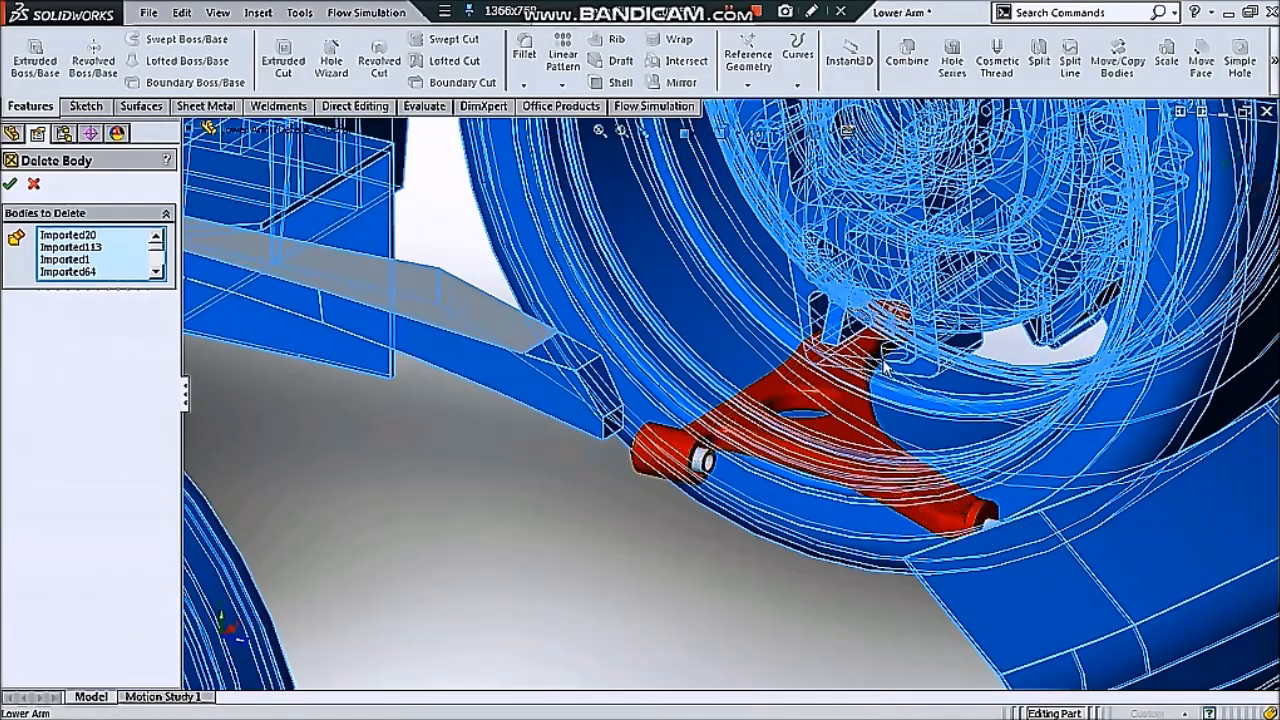
pyautogui.moveTo(889, 336); pyautogui.dragTo(843, 316, button='middle')
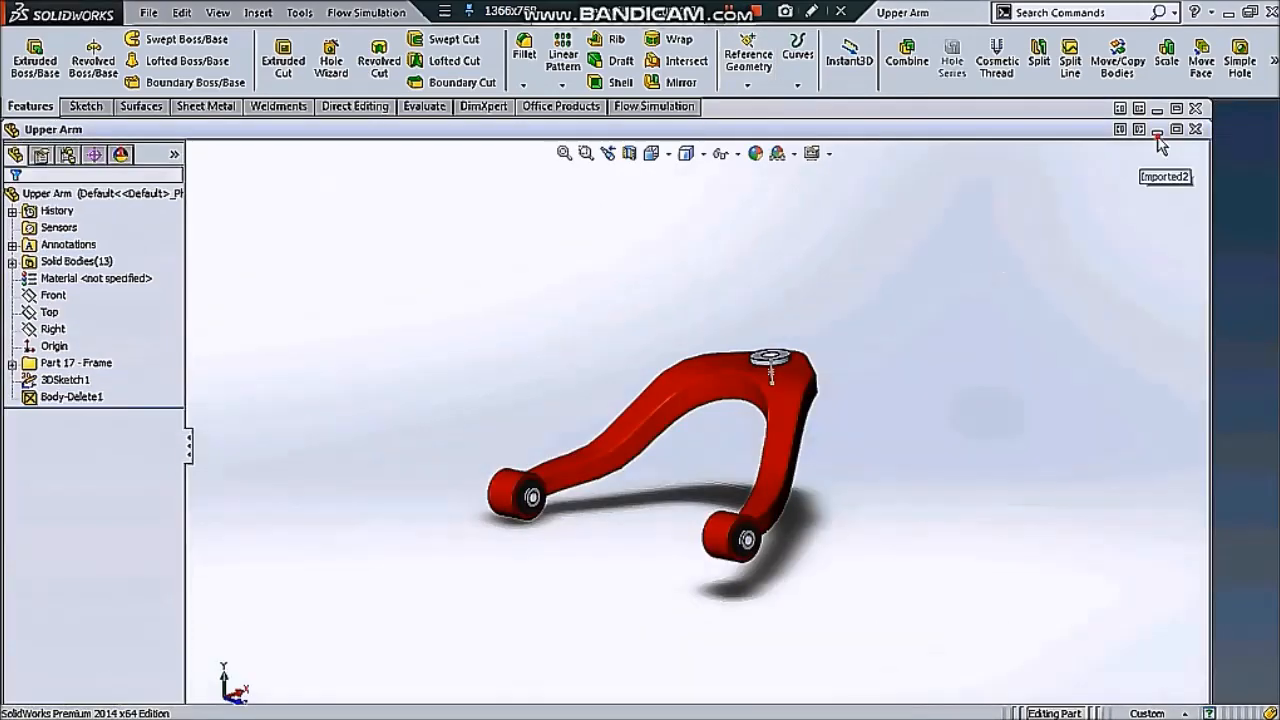
# Minimize the finished arm part windows and maximize the Assembly Basic Body GTR - Frame window
pyautogui.click(1157, 134)
pyautogui.click(1165, 128)
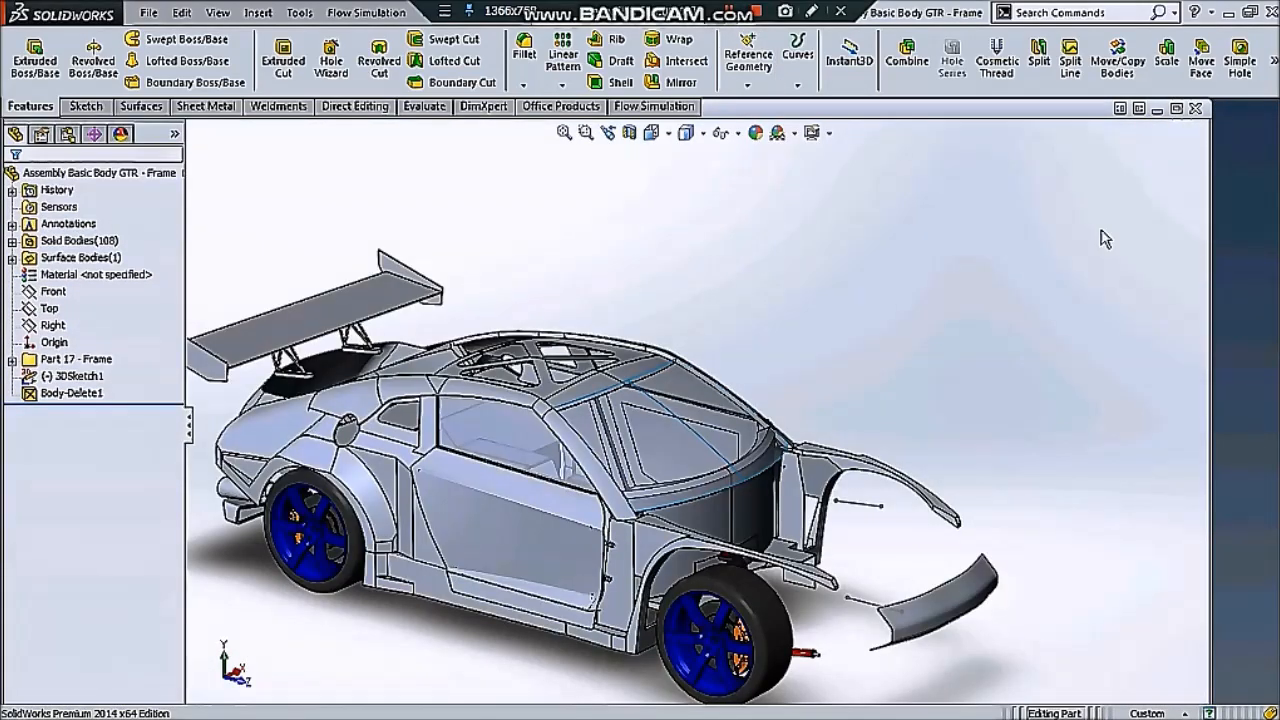
pyautogui.click(1180, 114)
pyautogui.scroll(3, 872, 456)
pyautogui.moveTo(868, 452); pyautogui.dragTo(835, 462, button='middle')
pyautogui.click(920, 268)
# Open the Tire part file
pyautogui.click(149, 13)
pyautogui.click(172, 52)
pyautogui.click(660, 541)
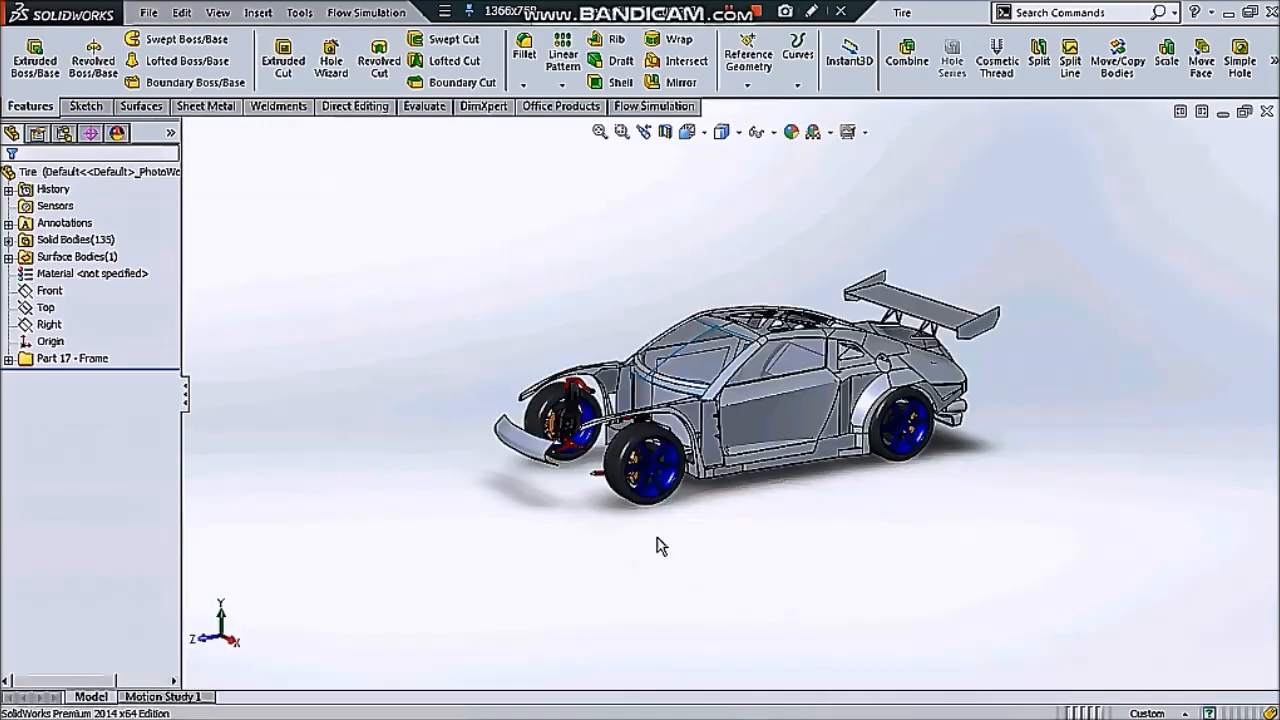
# Start Delete Body in the Tire part and select all bodies of the car for deletion
pyautogui.moveTo(657, 539); pyautogui.dragTo(900, 570, button='middle')
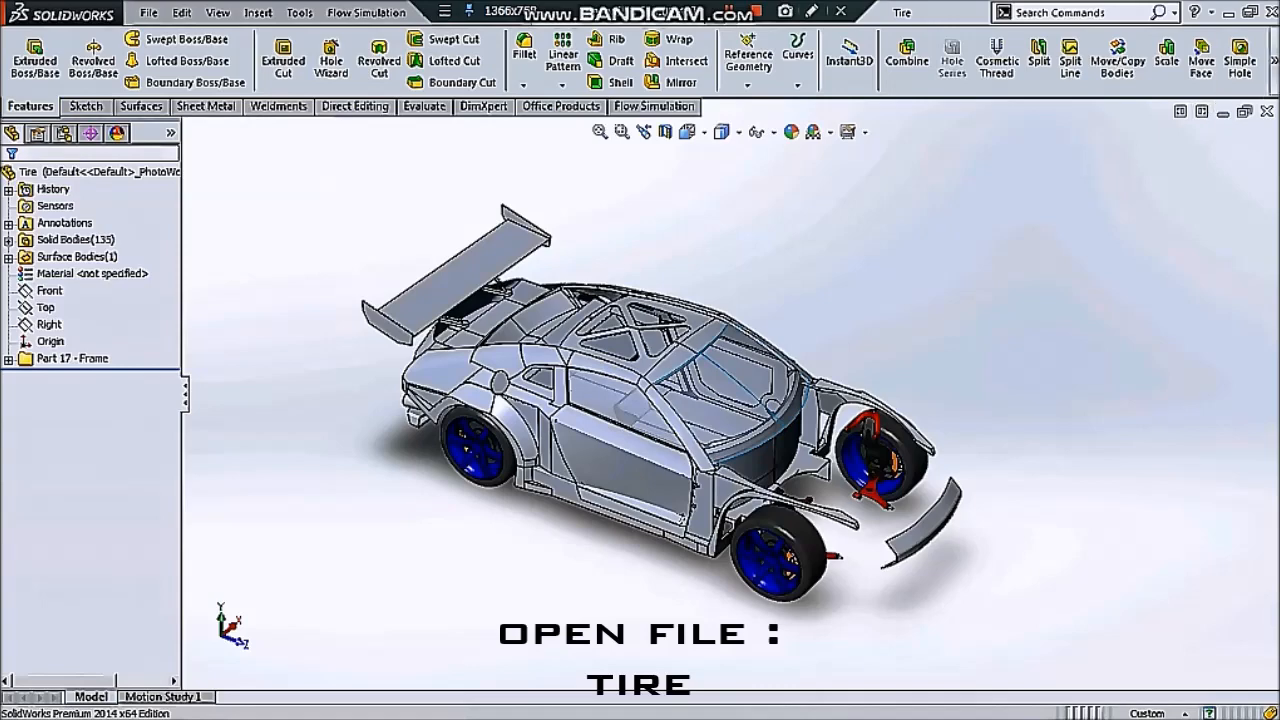
pyautogui.click(1274, 76)
pyautogui.click(1229, 147)
pyautogui.scroll(4, 648, 355)
pyautogui.moveTo(492, 272); pyautogui.dragTo(932, 571)
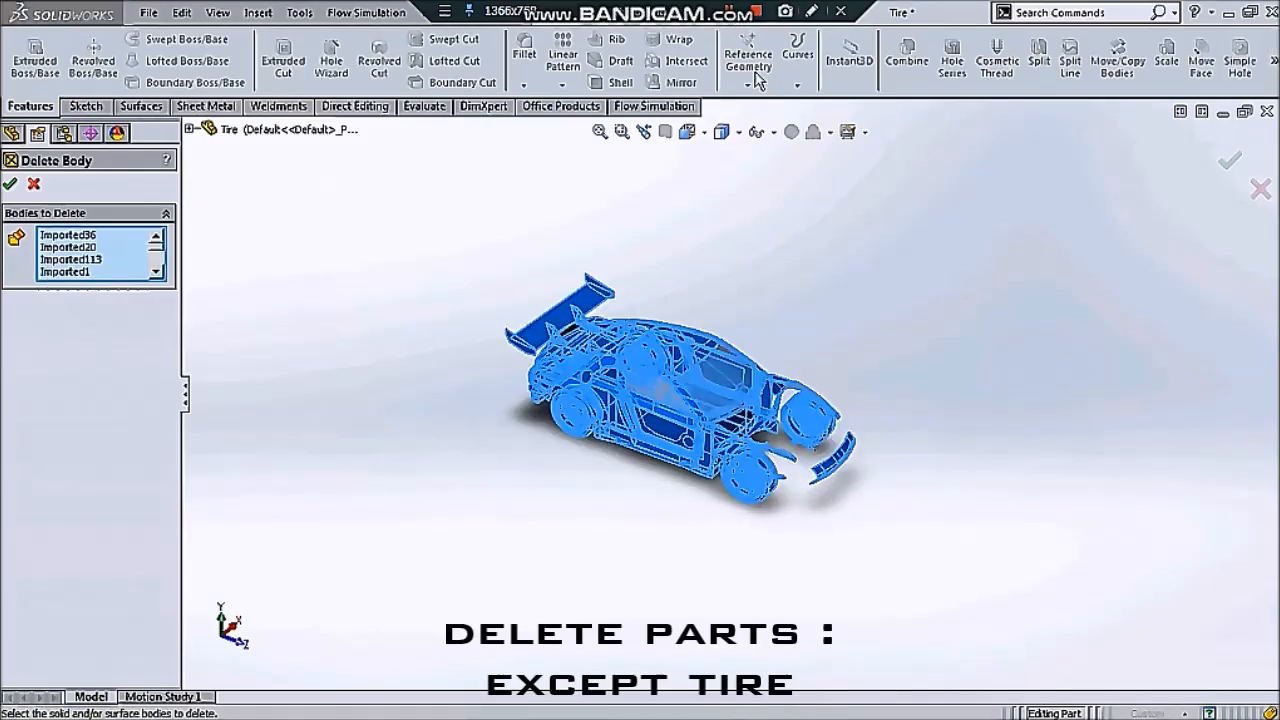
# Exclude one front wheel's tire, blue rim and brake disc from the deletion and delete the remaining bodies
pyautogui.scroll(-5, 652, 428)
pyautogui.moveTo(652, 428); pyautogui.dragTo(535, 405, button='middle')
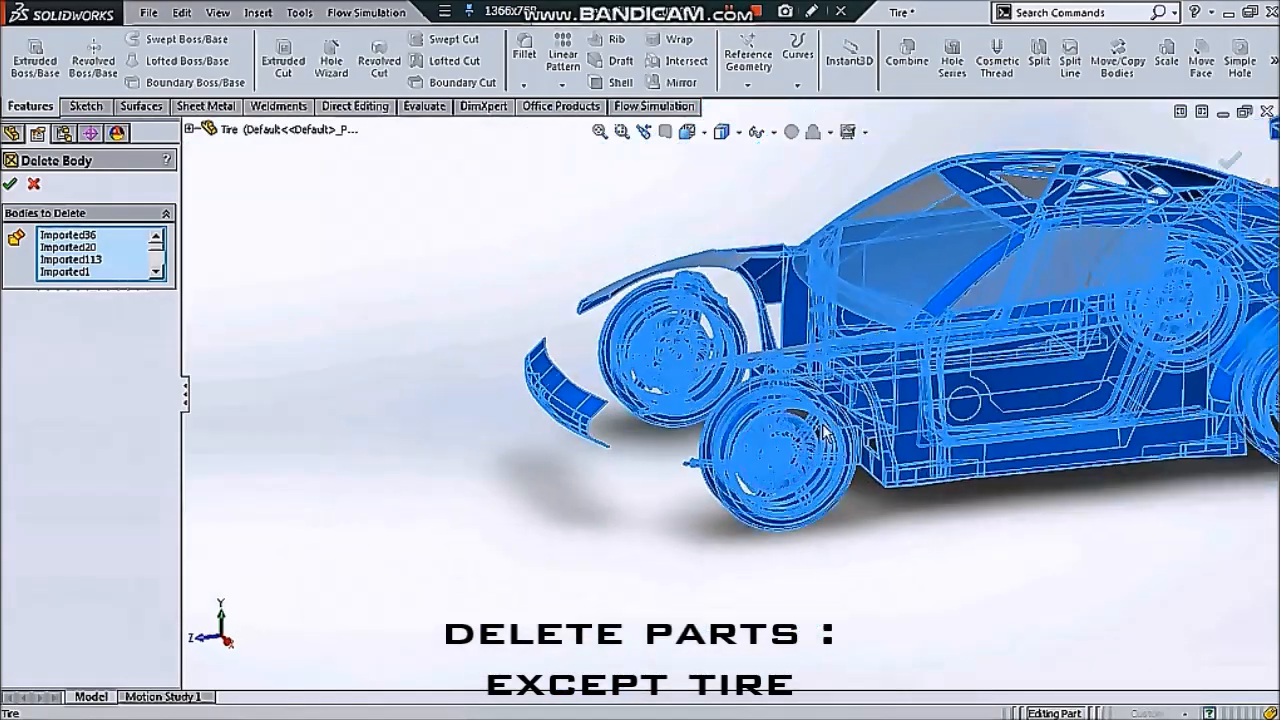
pyautogui.scroll(-6, 820, 410)
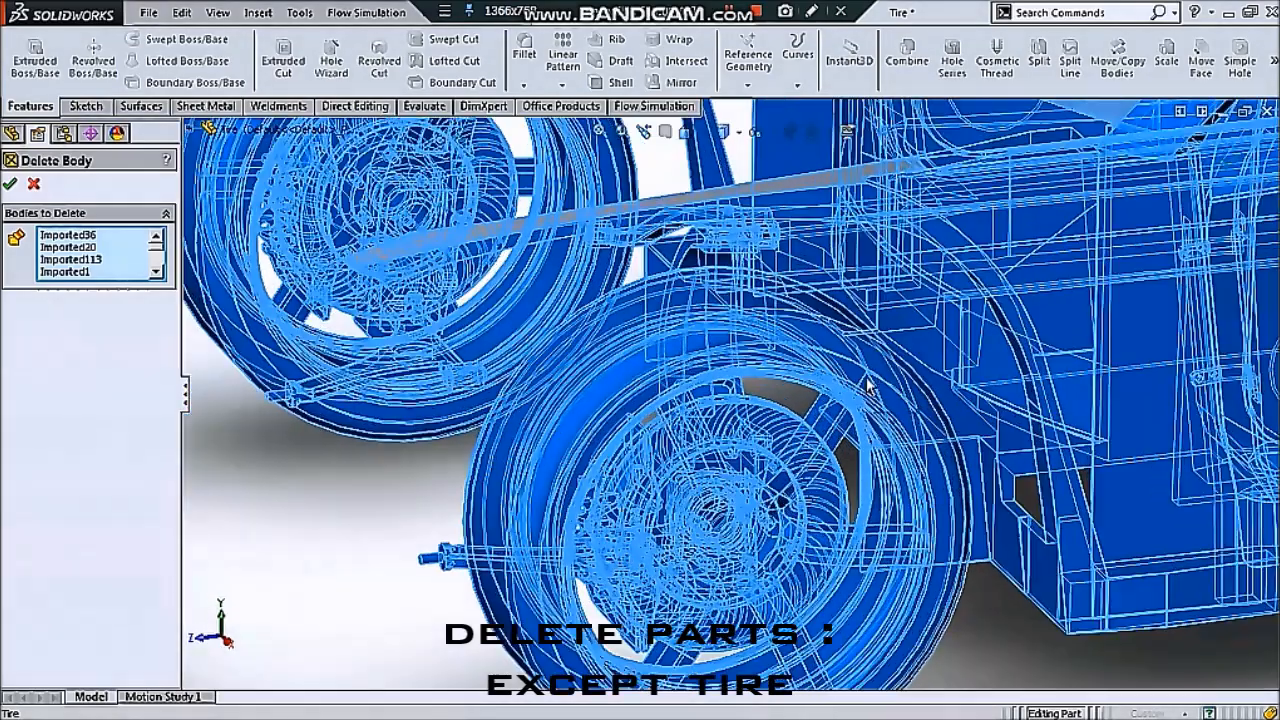
pyautogui.click(858, 420)
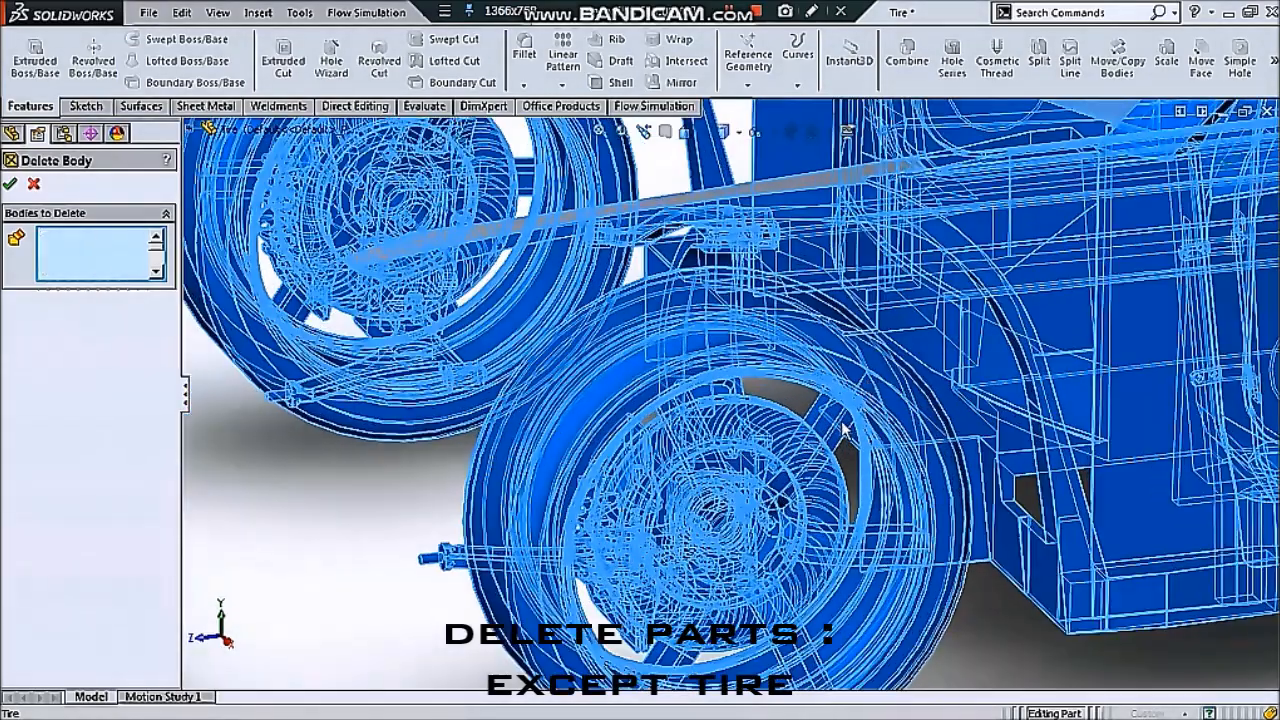
pyautogui.click(892, 502)
pyautogui.click(842, 512)
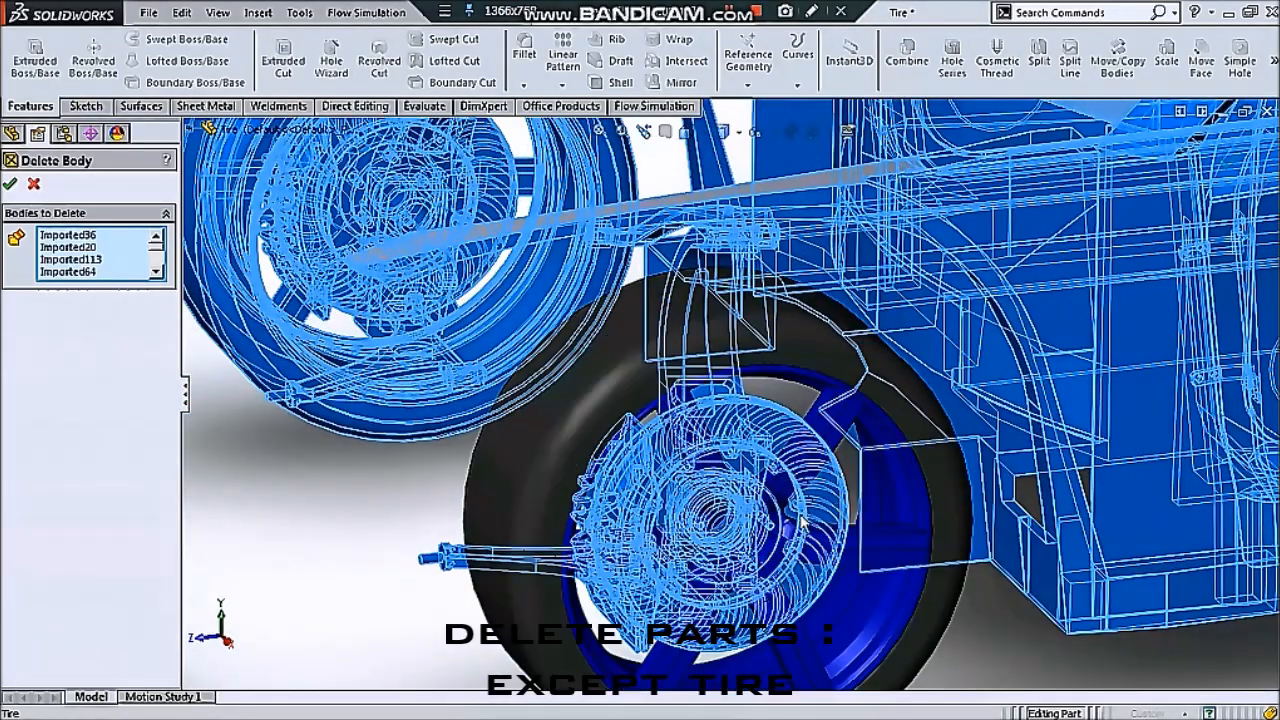
pyautogui.click(806, 517)
pyautogui.moveTo(803, 519); pyautogui.dragTo(775, 508, button='middle')
pyautogui.scroll(-2, 808, 512)
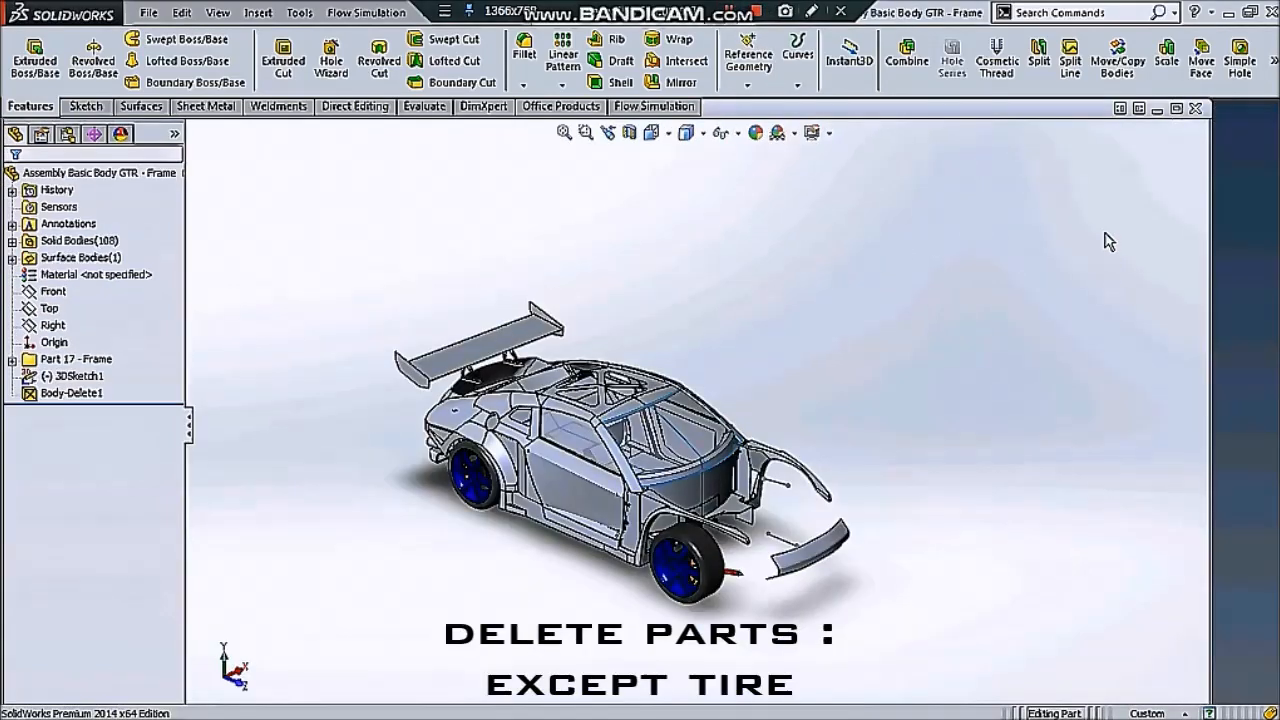
# Create a new assembly document and place the Assembly Basic Body GTR - Frame part in it
pyautogui.click(1178, 108)
pyautogui.click(148, 12)
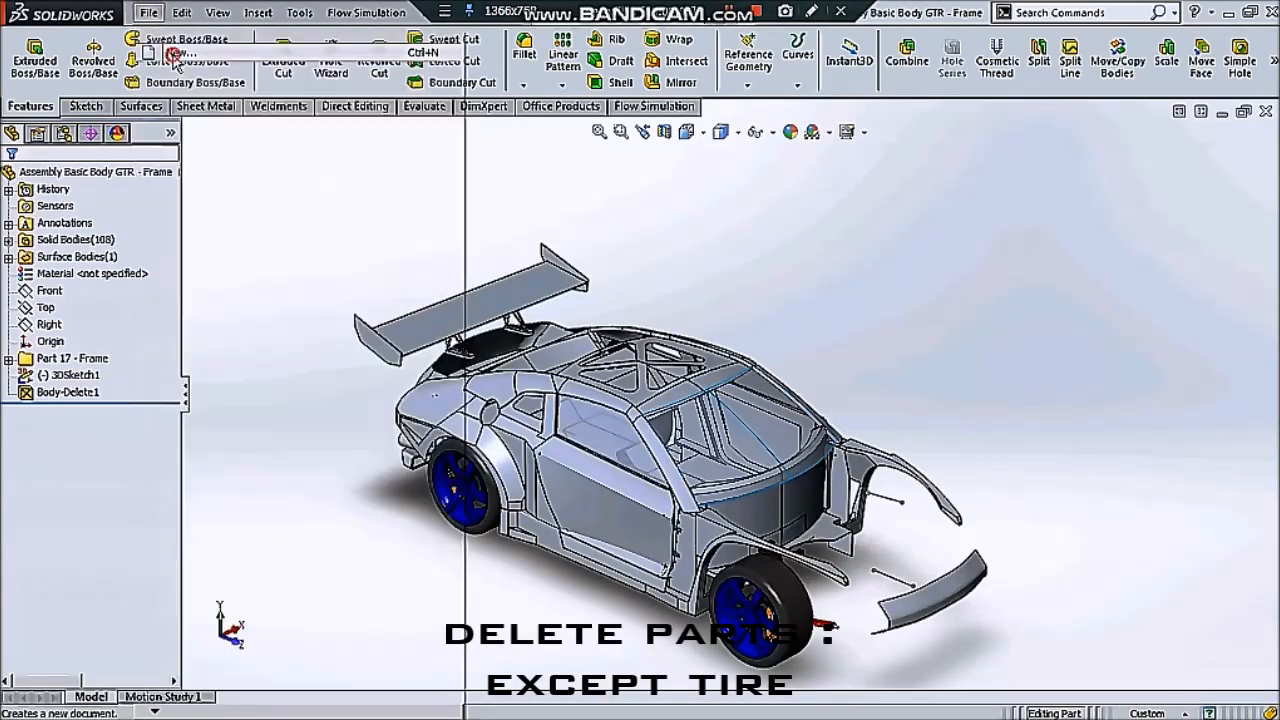
pyautogui.click(172, 49)
pyautogui.click(546, 205)
pyautogui.click(757, 469)
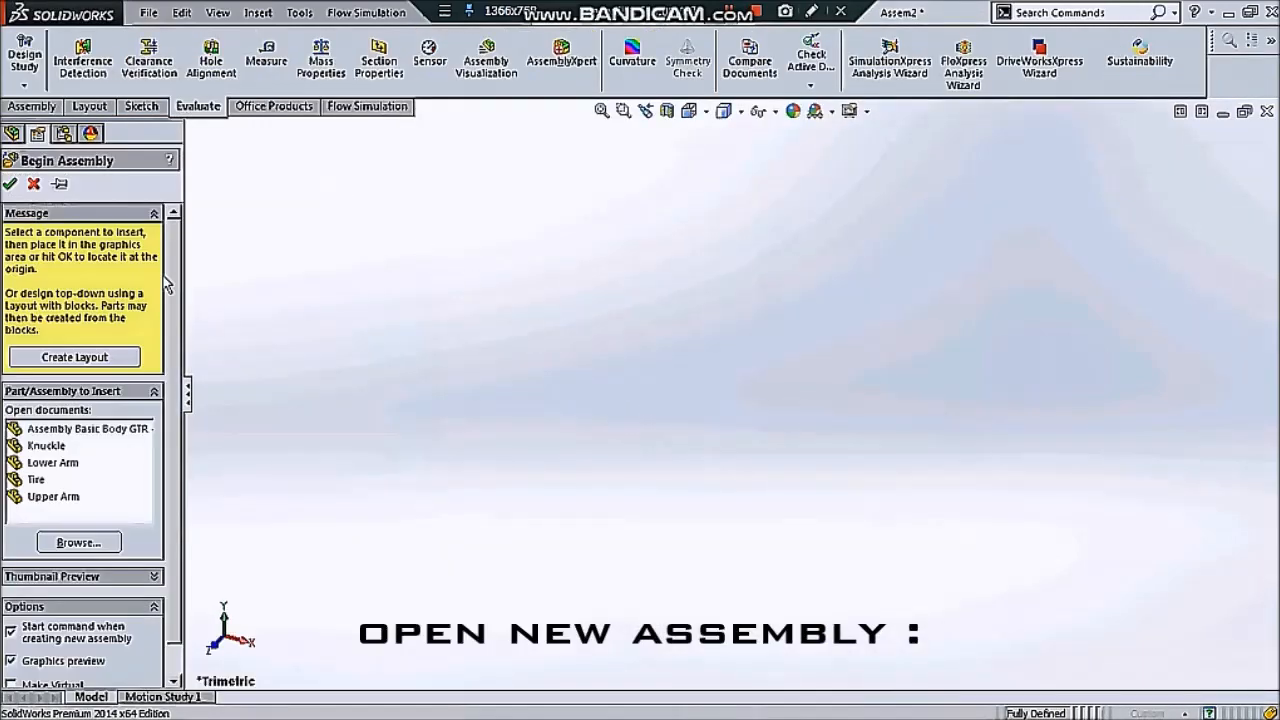
pyautogui.click(70, 430)
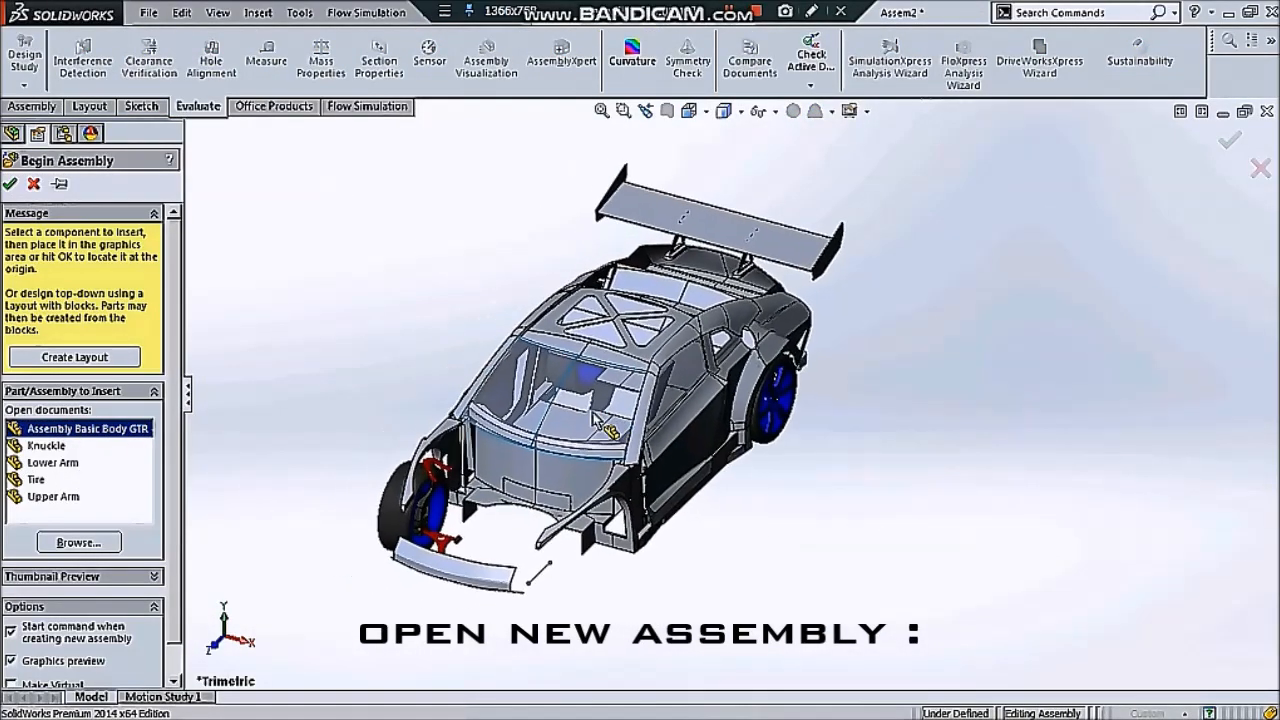
pyautogui.click(506, 395)
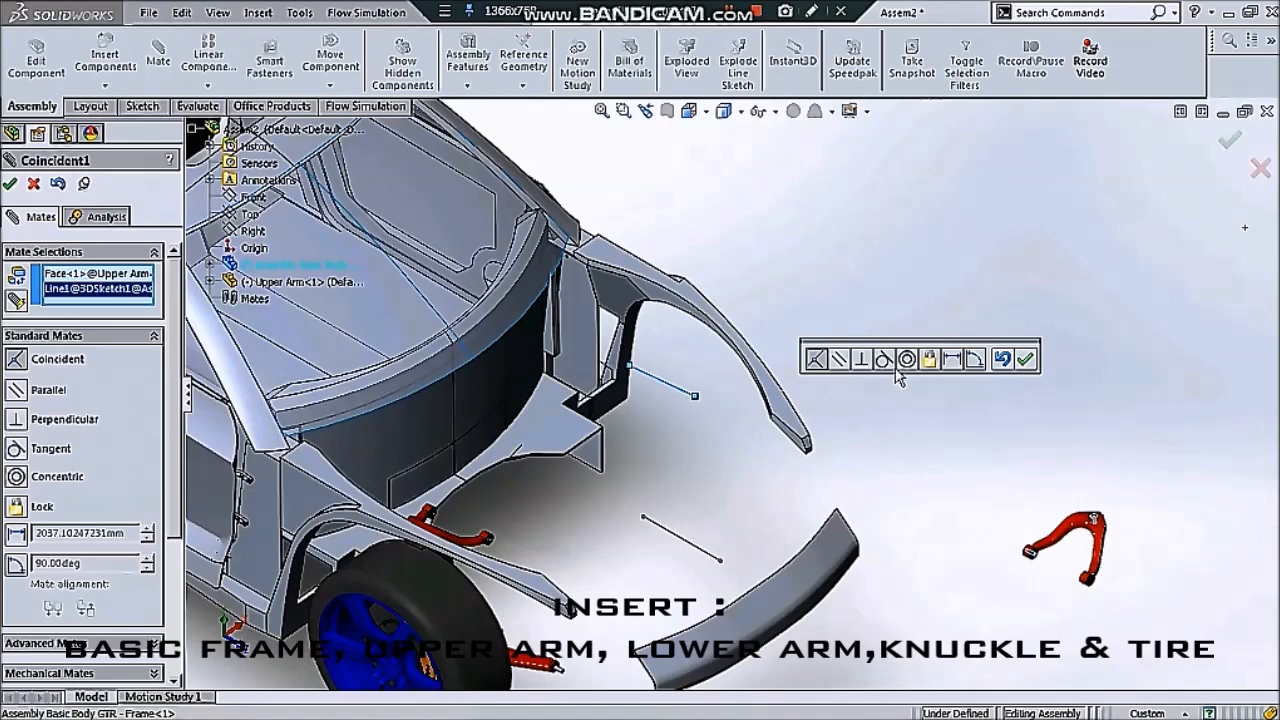
# Mate the upper arm concentric to the frame's upper 3D-sketch line and locate its bushing at the line's end
pyautogui.click(905, 364)
pyautogui.click(1047, 359)
pyautogui.scroll(-2, 1086, 572)
pyautogui.moveTo(1080, 575); pyautogui.dragTo(1172, 508, button='middle')
pyautogui.scroll(-6, 1050, 612)
pyautogui.click(827, 528)
pyautogui.scroll(7, 762, 555)
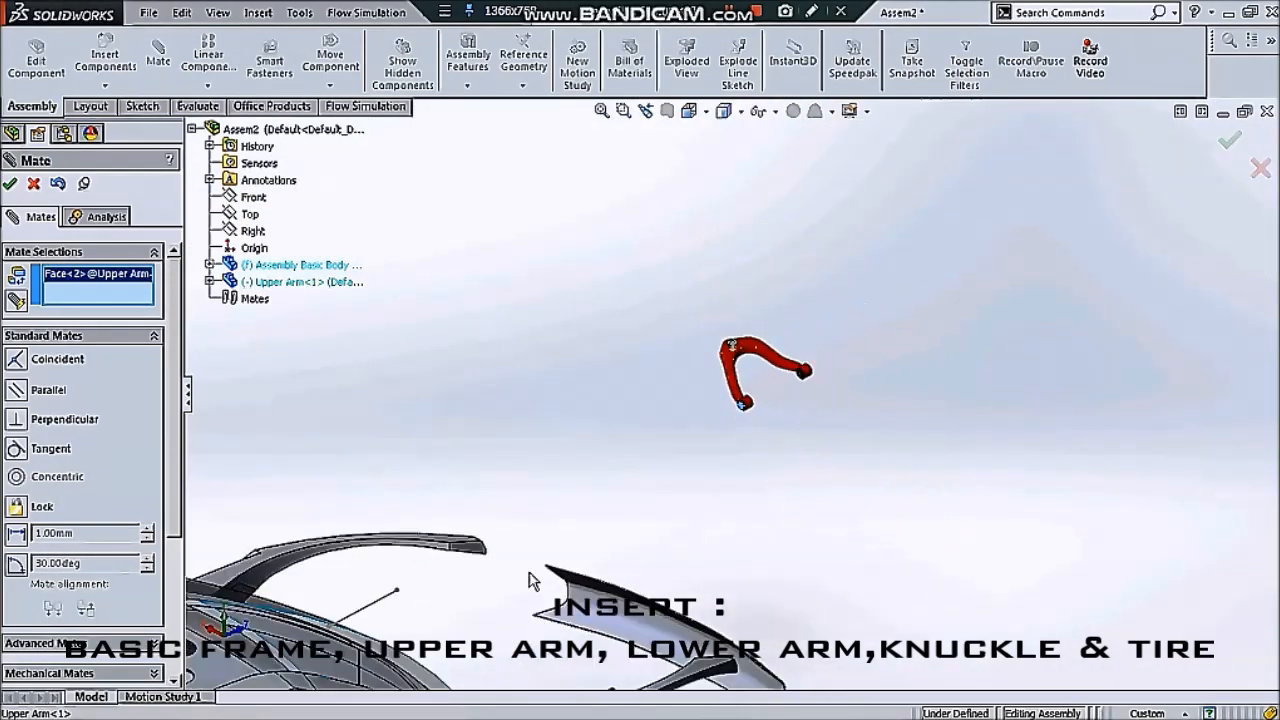
pyautogui.moveTo(531, 583); pyautogui.dragTo(455, 572, button='middle')
pyautogui.click(560, 500)
pyautogui.click(771, 539)
# Finish mating the upper arm and swing it slightly about the sketch line to test its motion
pyautogui.scroll(2, 690, 550)
pyautogui.moveTo(690, 550); pyautogui.dragTo(986, 534, button='middle')
pyautogui.scroll(-4, 986, 534)
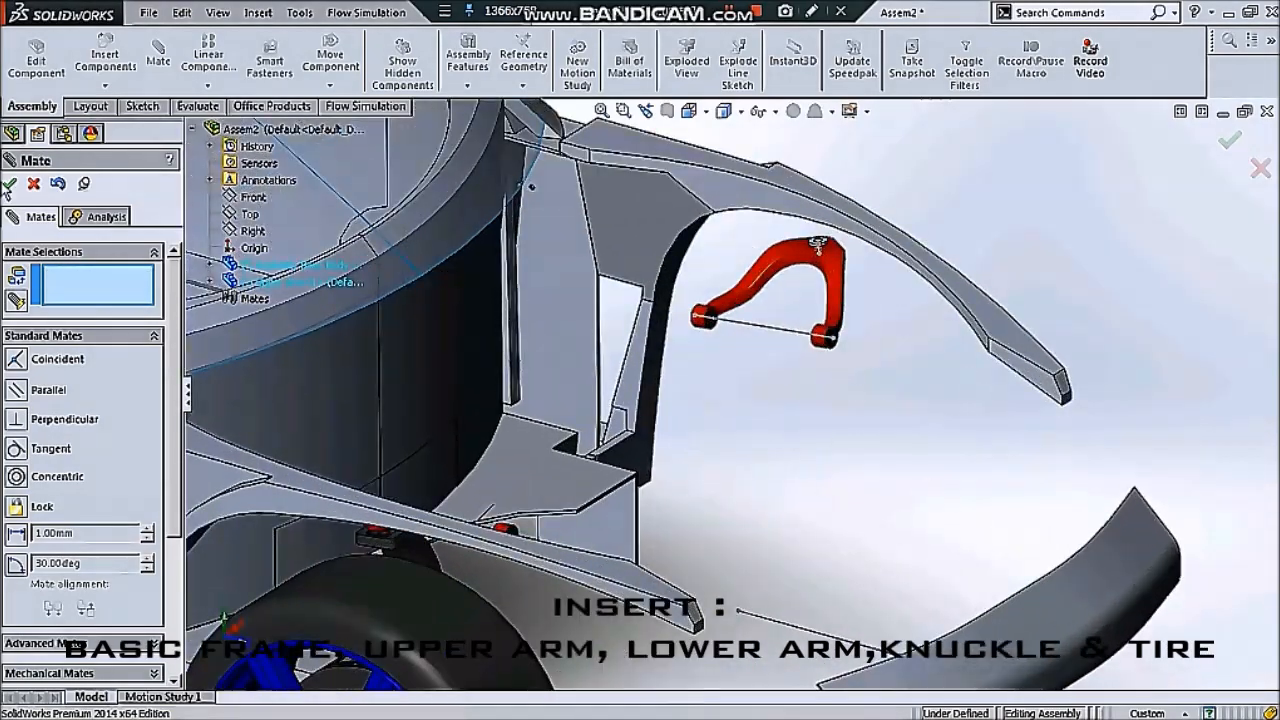
pyautogui.click(10, 184)
pyautogui.moveTo(846, 283)
pyautogui.mouseDown()
pyautogui.moveTo(831, 273)
pyautogui.moveTo(840, 262)
pyautogui.mouseUp()
pyautogui.click(800, 437)
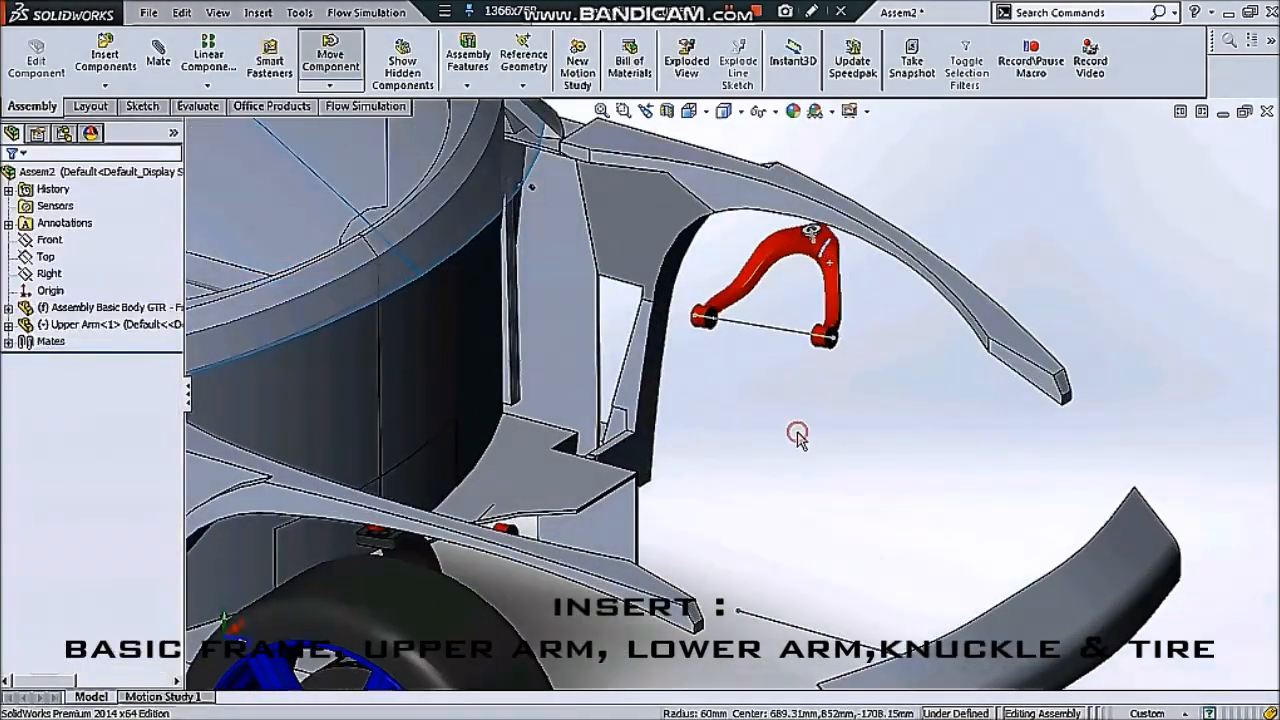
# Insert the Lower Arm part into the assembly beside the front of the frame
pyautogui.scroll(1, 800, 437)
pyautogui.click(113, 91)
pyautogui.click(68, 423)
pyautogui.click(930, 400)
# Add a concentric mate between the lower arm's bushing face and the frame's lower 3D-sketch line
pyautogui.click(158, 54)
pyautogui.scroll(-8, 800, 395)
pyautogui.click(720, 381)
pyautogui.scroll(8, 449, 402)
pyautogui.scroll(-2, 449, 398)
pyautogui.click(485, 356)
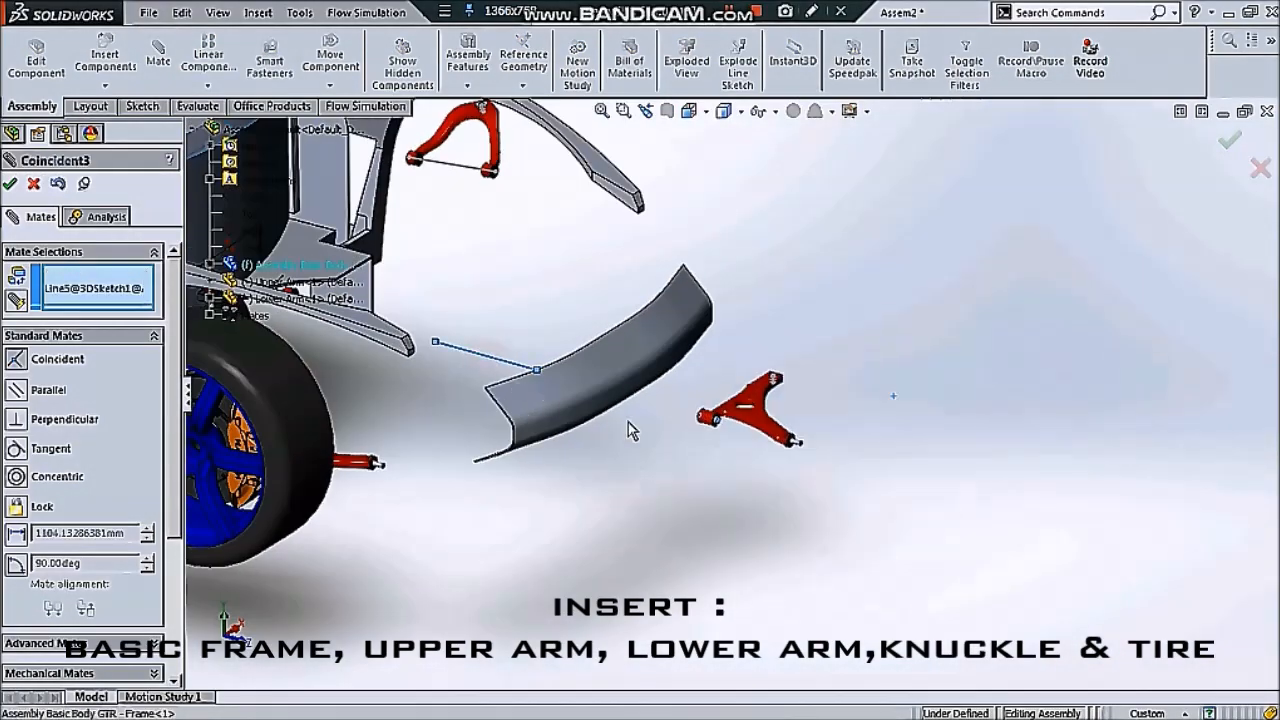
pyautogui.click(498, 458)
pyautogui.click(637, 459)
# Mate the lower arm's bushing to the end of the frame's lower sketch line to fix its position along it
pyautogui.scroll(-3, 765, 405)
pyautogui.moveTo(750, 388)
pyautogui.mouseDown(button='middle')
pyautogui.moveTo(782, 413)
pyautogui.moveTo(745, 408)
pyautogui.mouseUp(button='middle')
pyautogui.scroll(-8, 738, 400)
pyautogui.click(726, 459)
pyautogui.scroll(8, 557, 512)
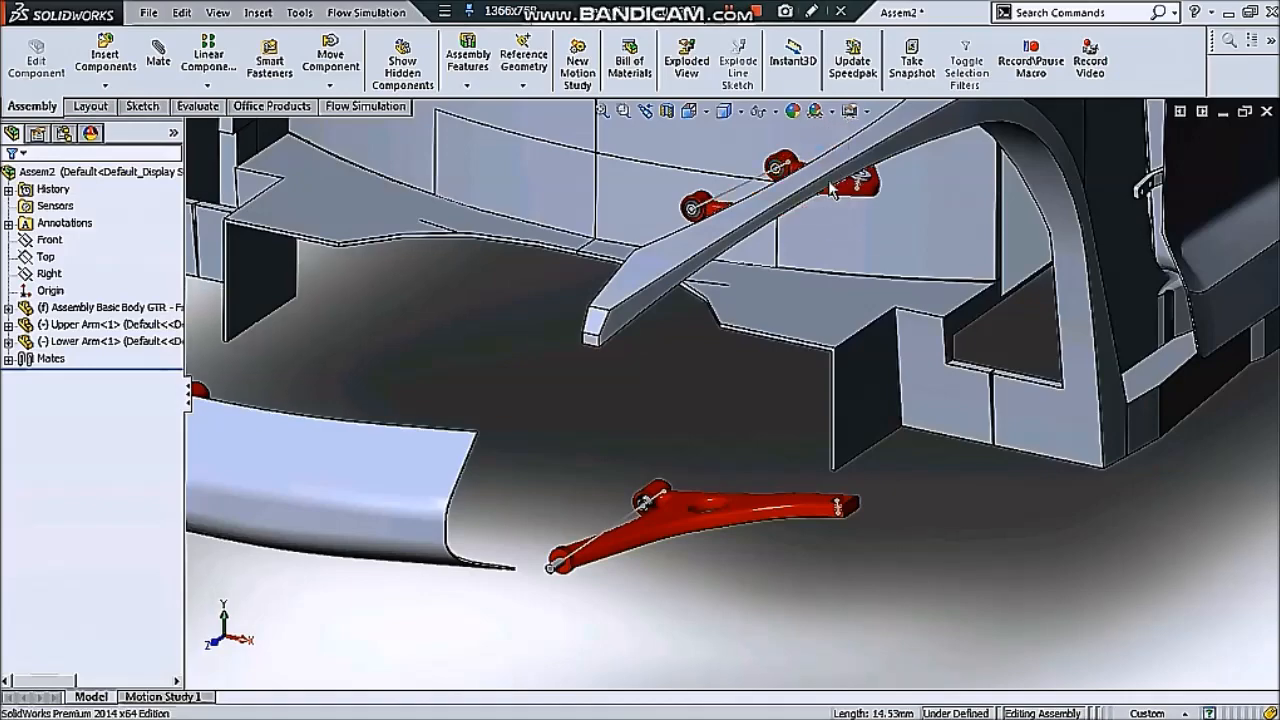
# Insert the Knuckle part into the assembly
pyautogui.moveTo(840, 202); pyautogui.dragTo(960, 445, button='middle')
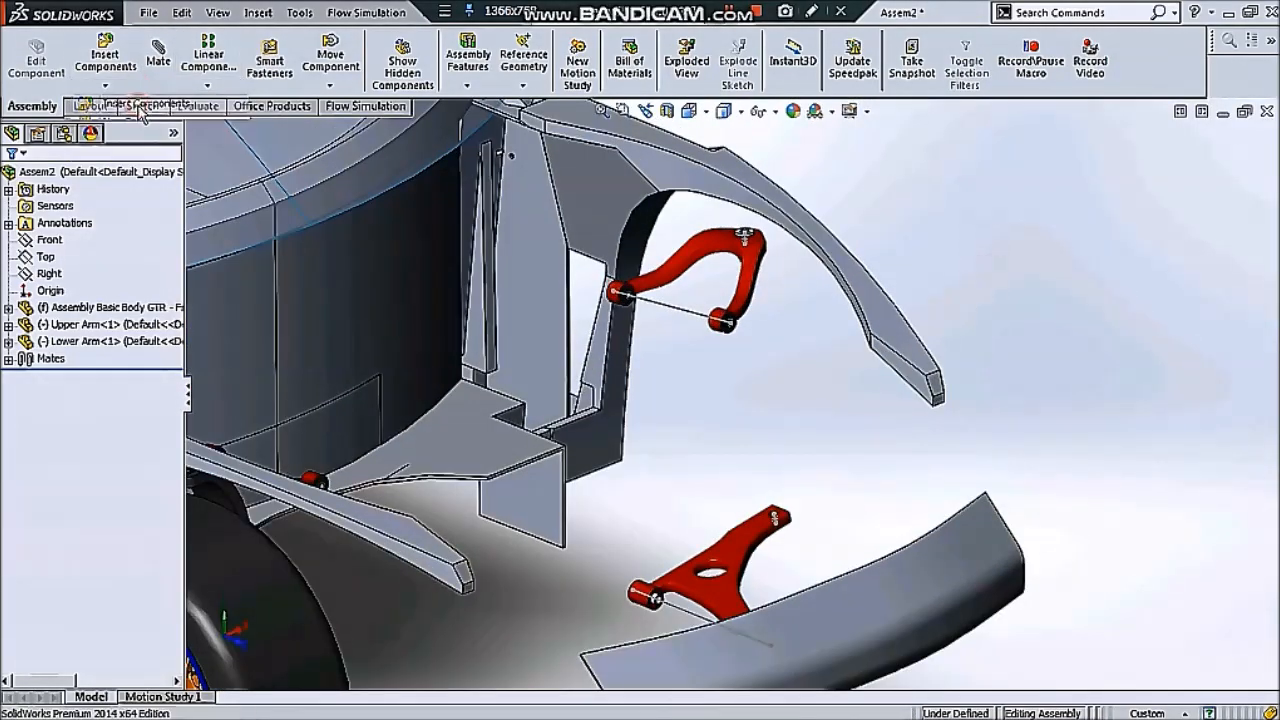
pyautogui.click(105, 58)
pyautogui.click(46, 404)
pyautogui.scroll(5, 740, 390)
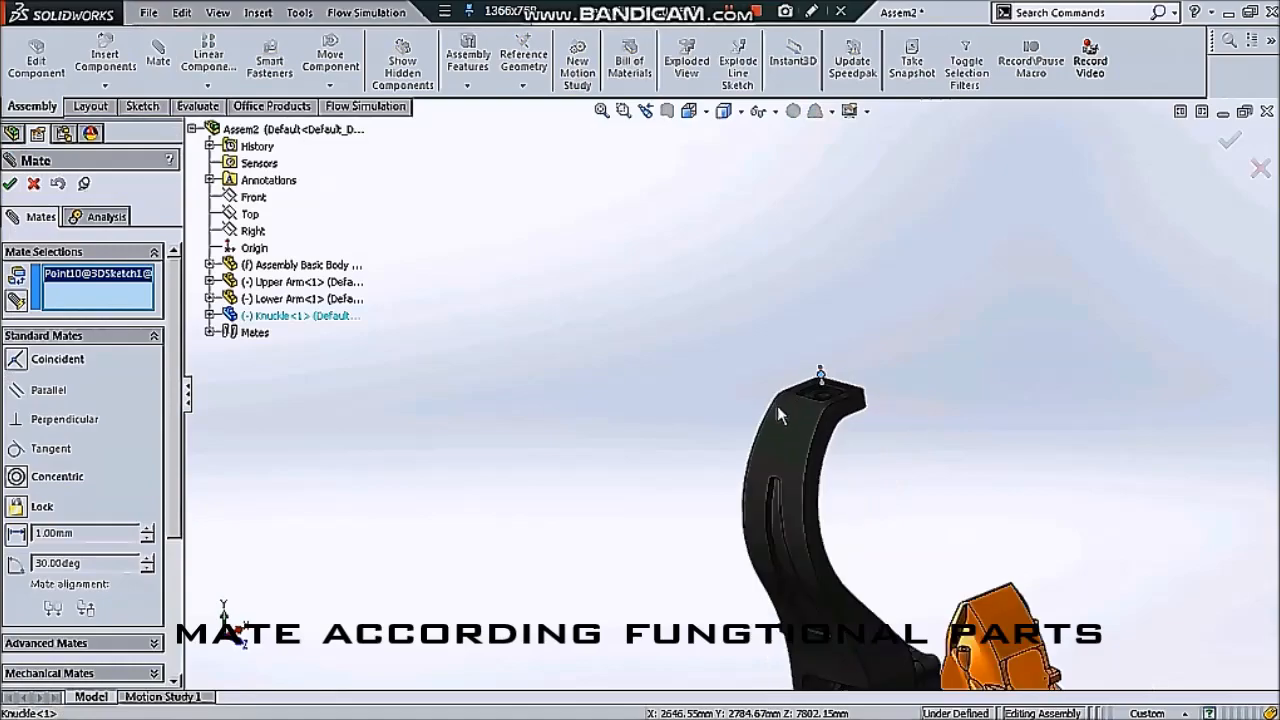
# Add a coincident mate between the knuckle's upper sketch point and the sketch point at the upper arm's outer joint
pyautogui.scroll(-10, 571, 324)
pyautogui.click(573, 326)
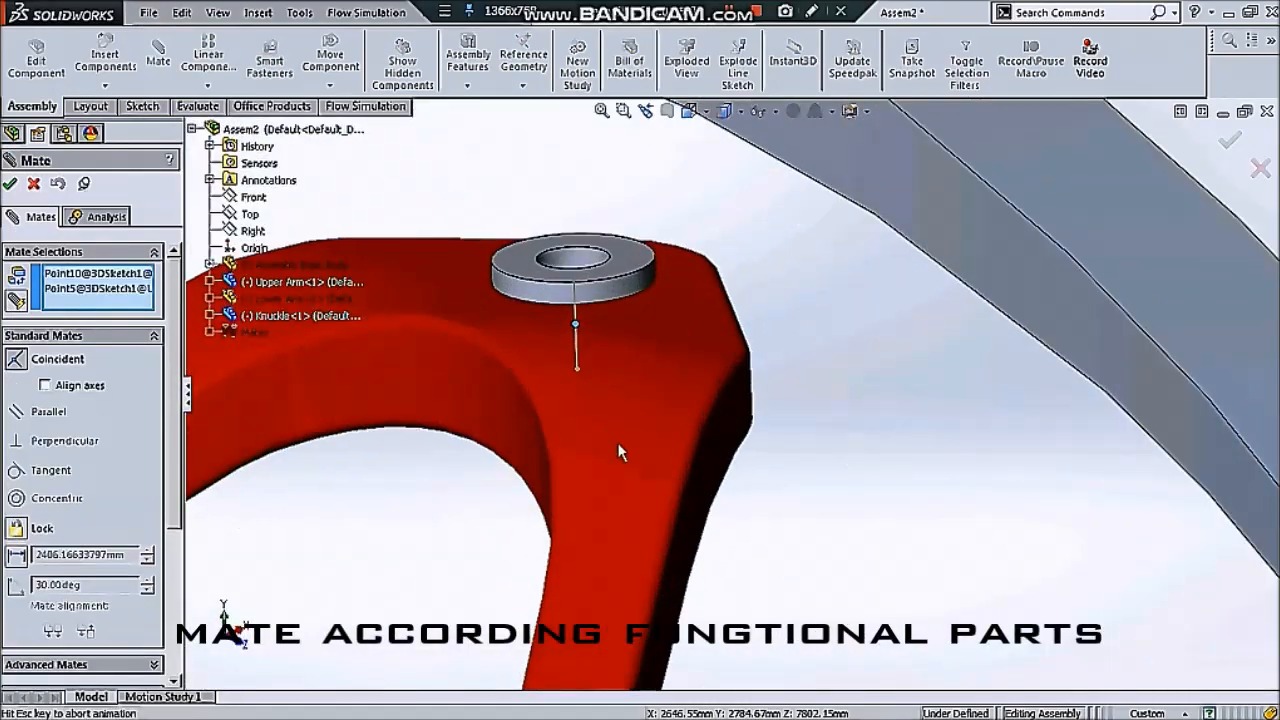
pyautogui.scroll(7, 704, 494)
pyautogui.click(600, 480)
# Start mating the knuckle's lower joint to the outer joint of the lower arm
pyautogui.scroll(4, 687, 526)
pyautogui.scroll(-6, 686, 528)
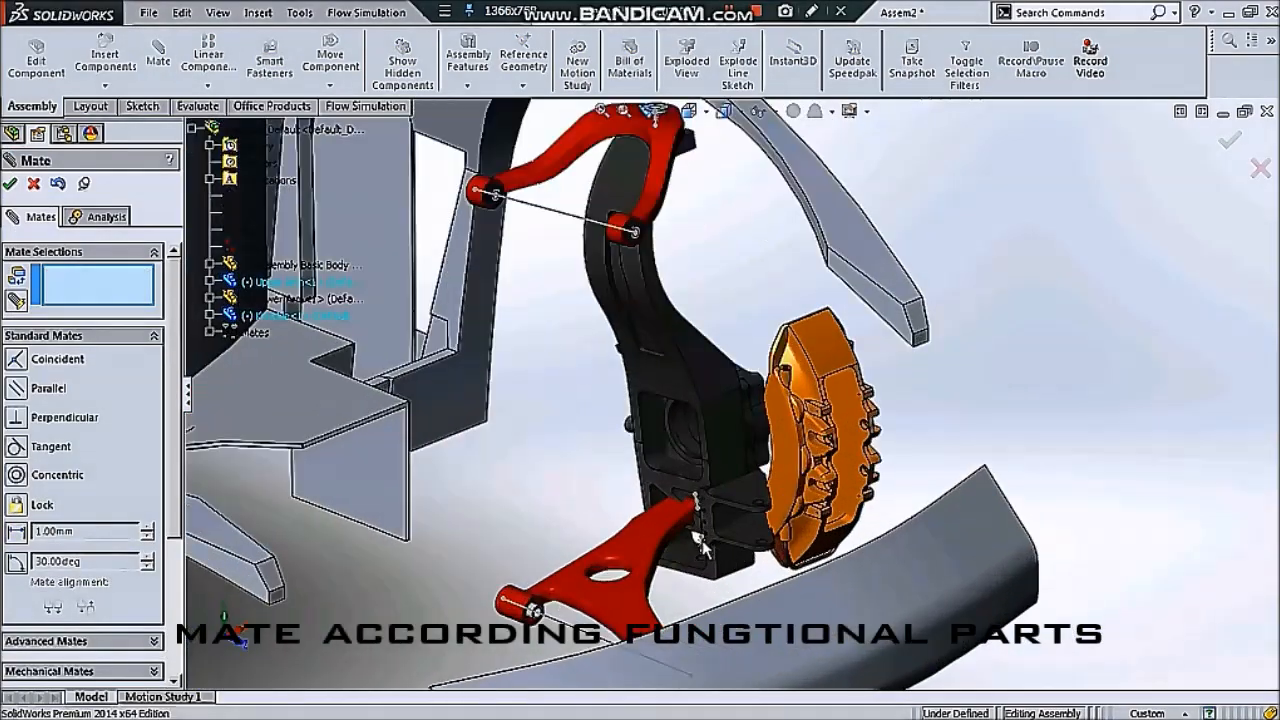
pyautogui.click(719, 452)
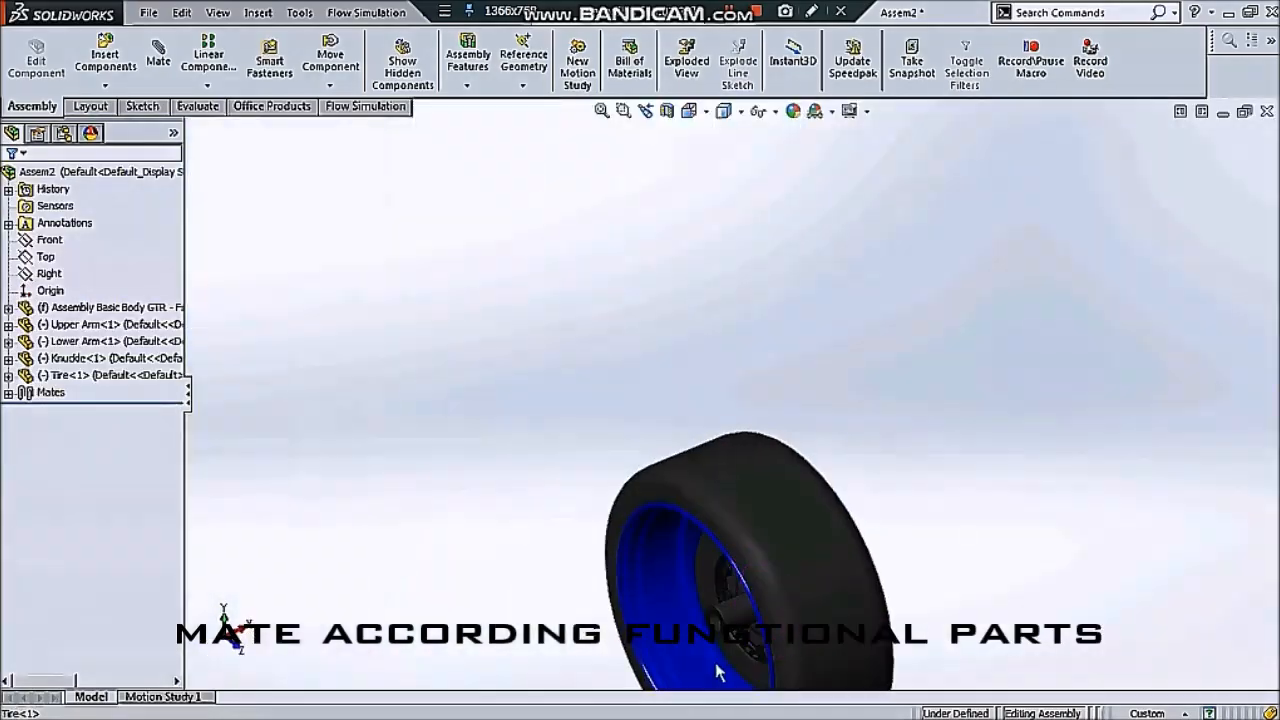